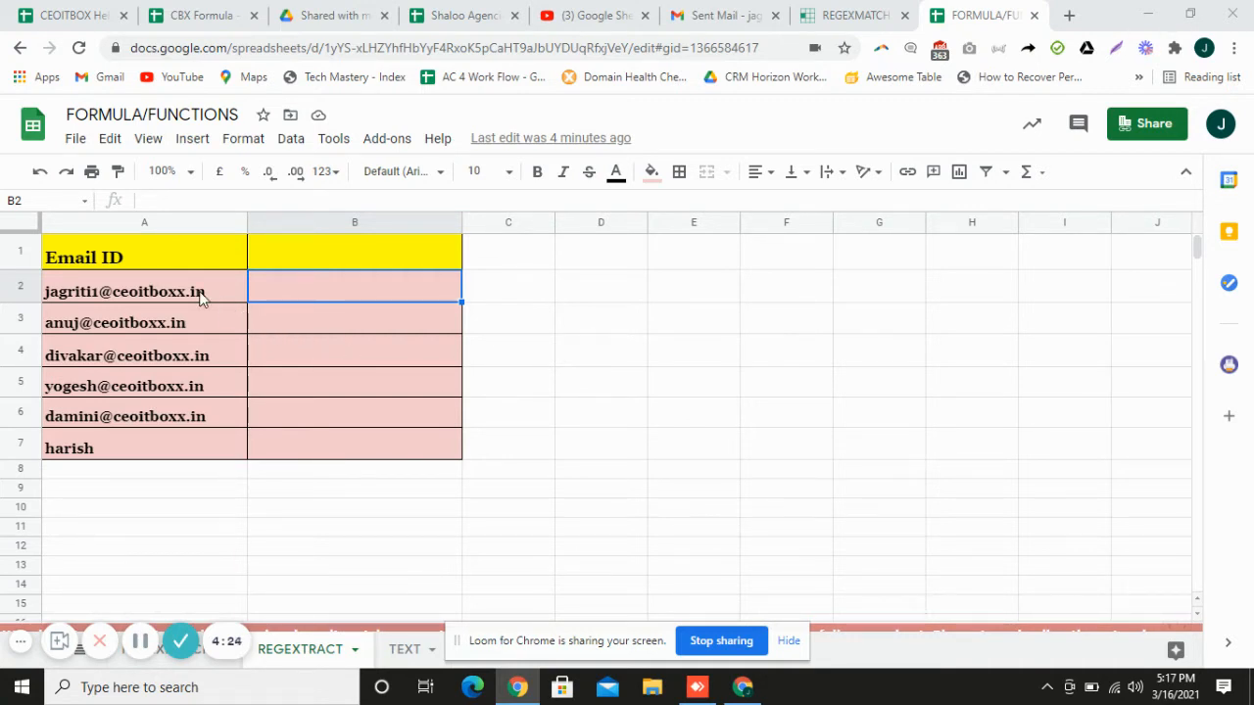
left_click(459, 350)
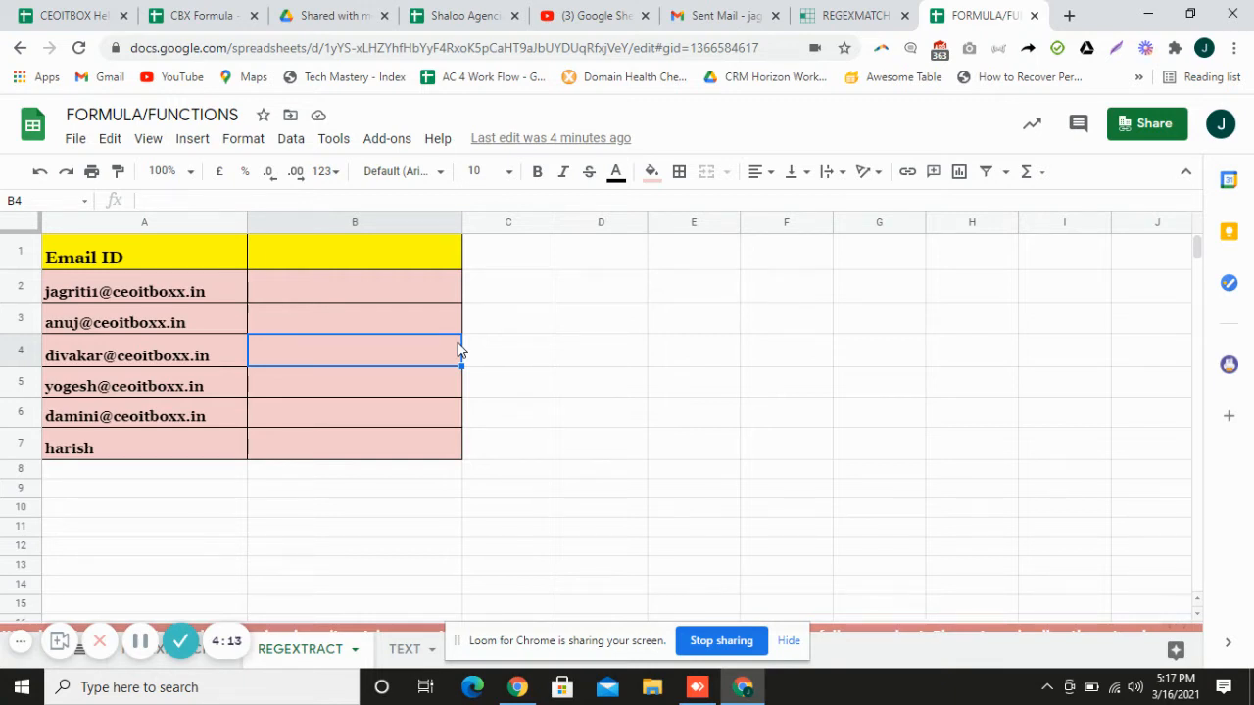
left_click(423, 296)
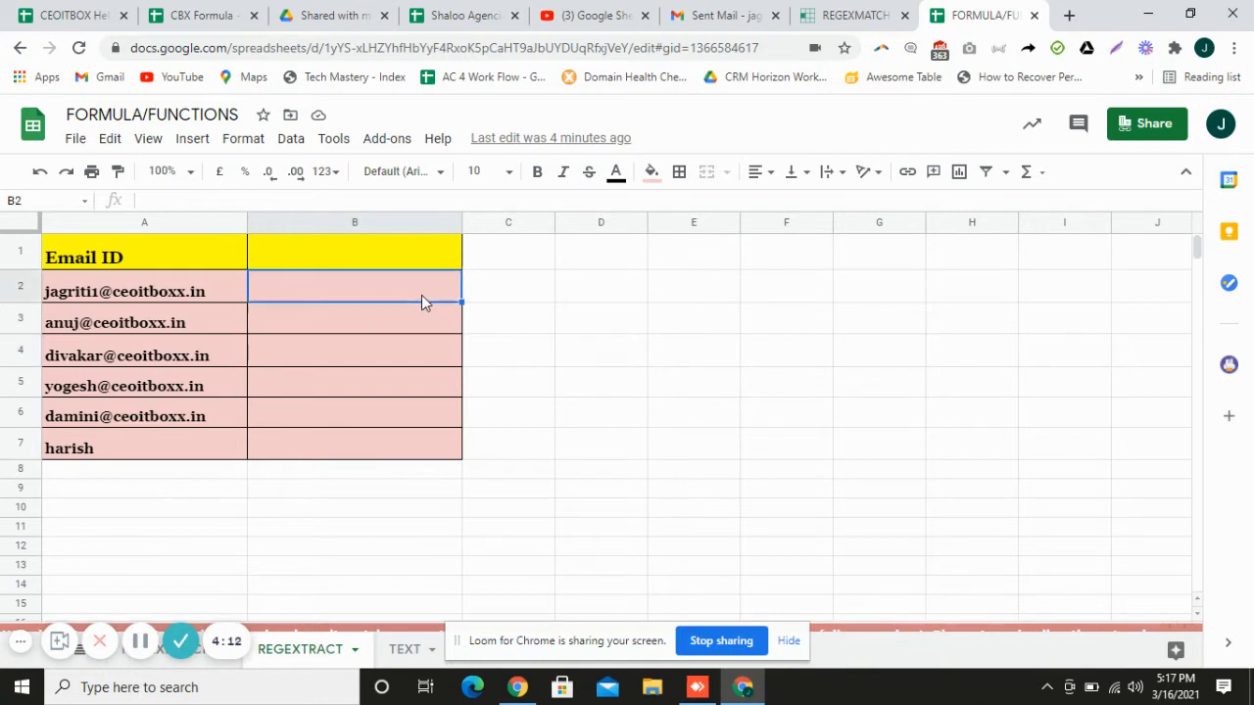
left_click(204, 295)
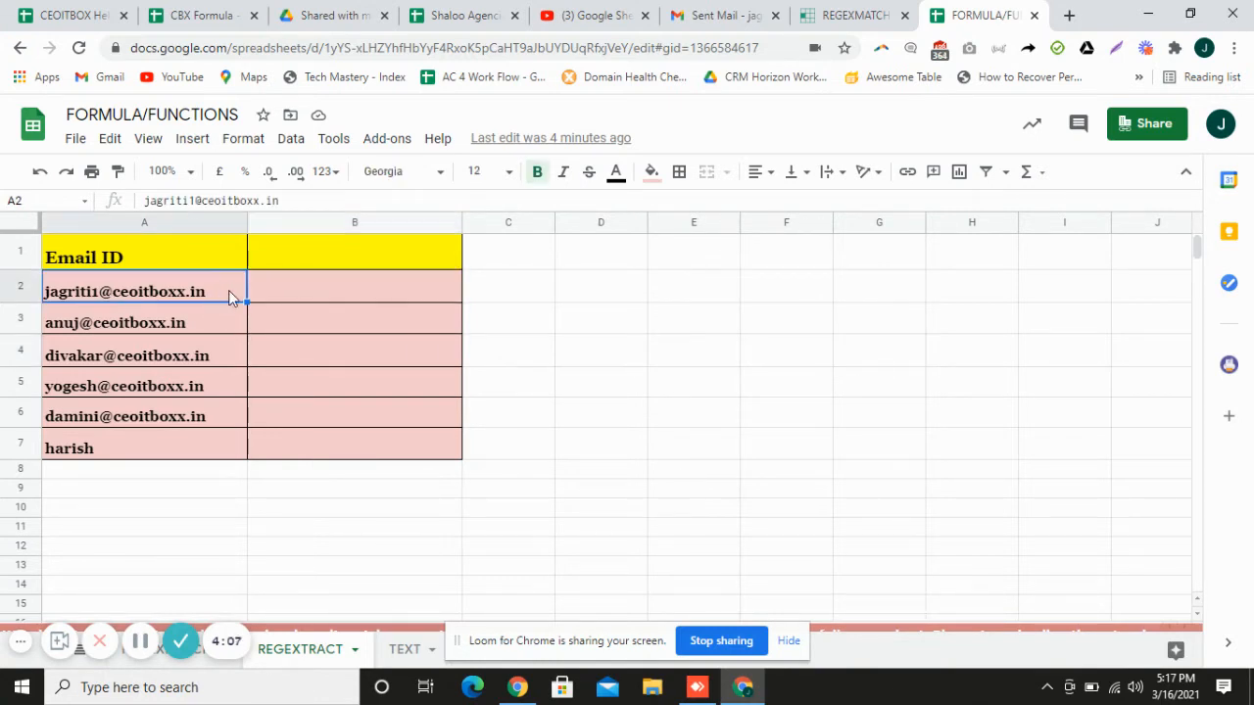
left_click(313, 297)
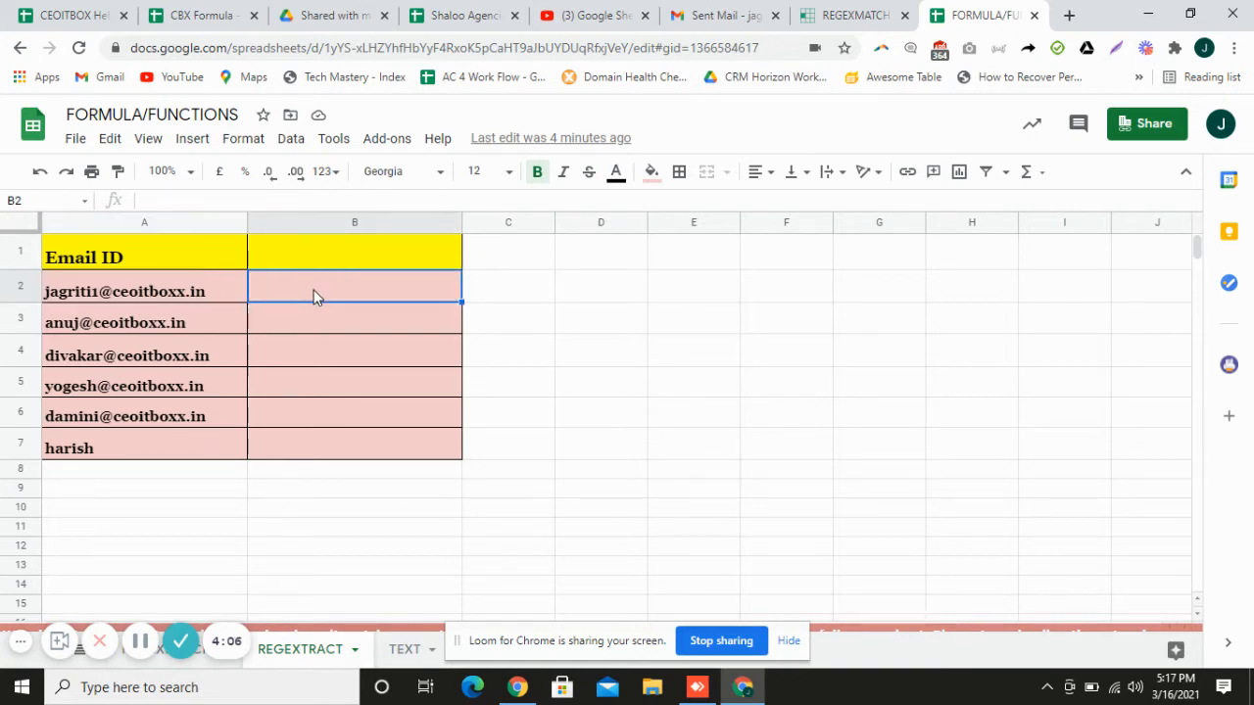
left_click(203, 298)
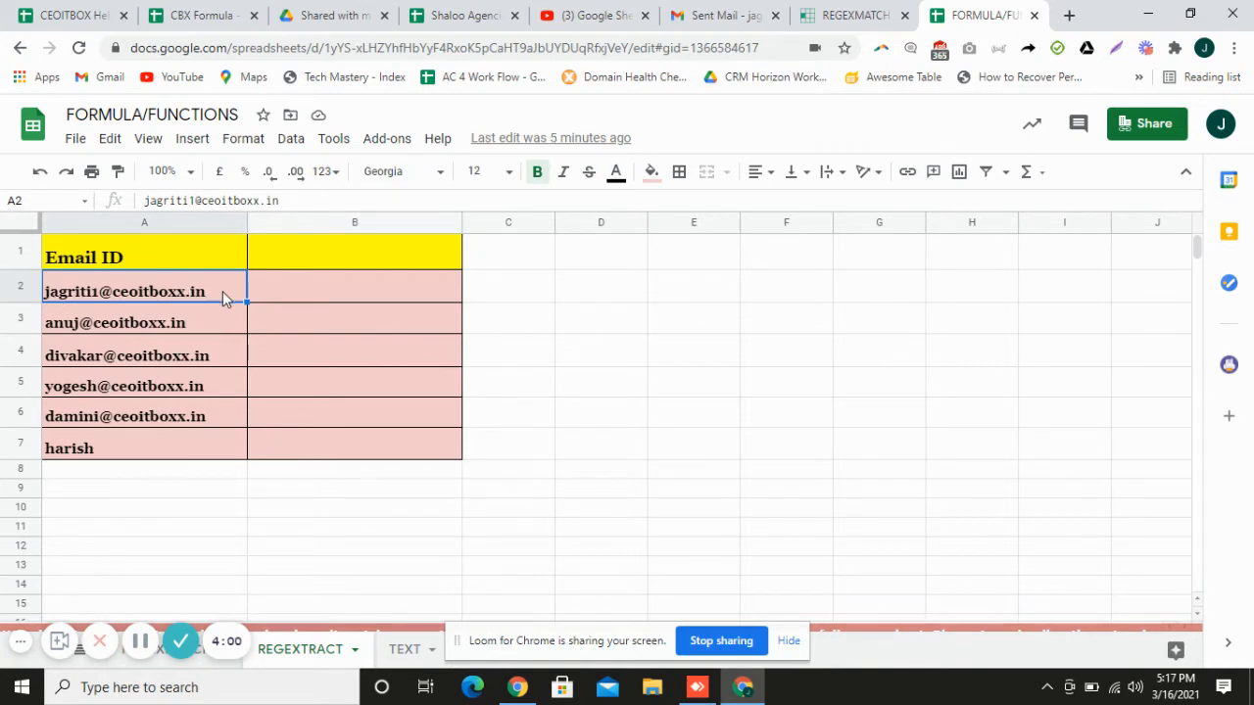
left_click(297, 291)
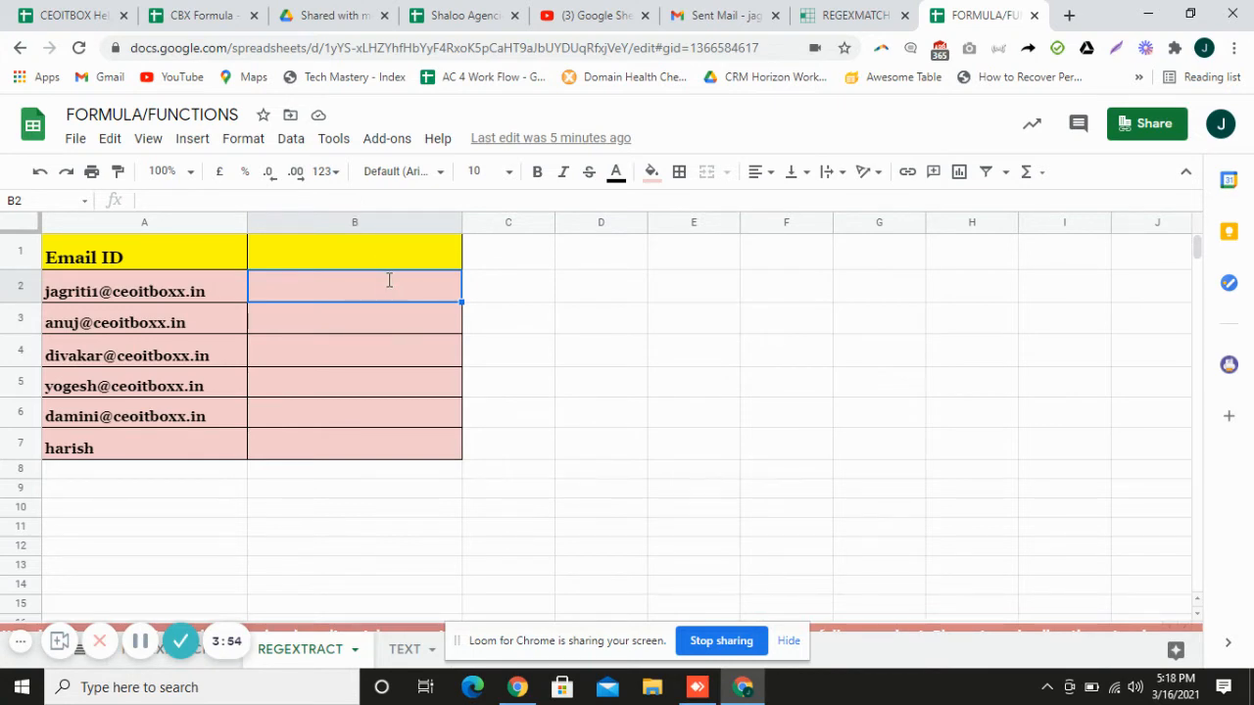
type("=regexta")
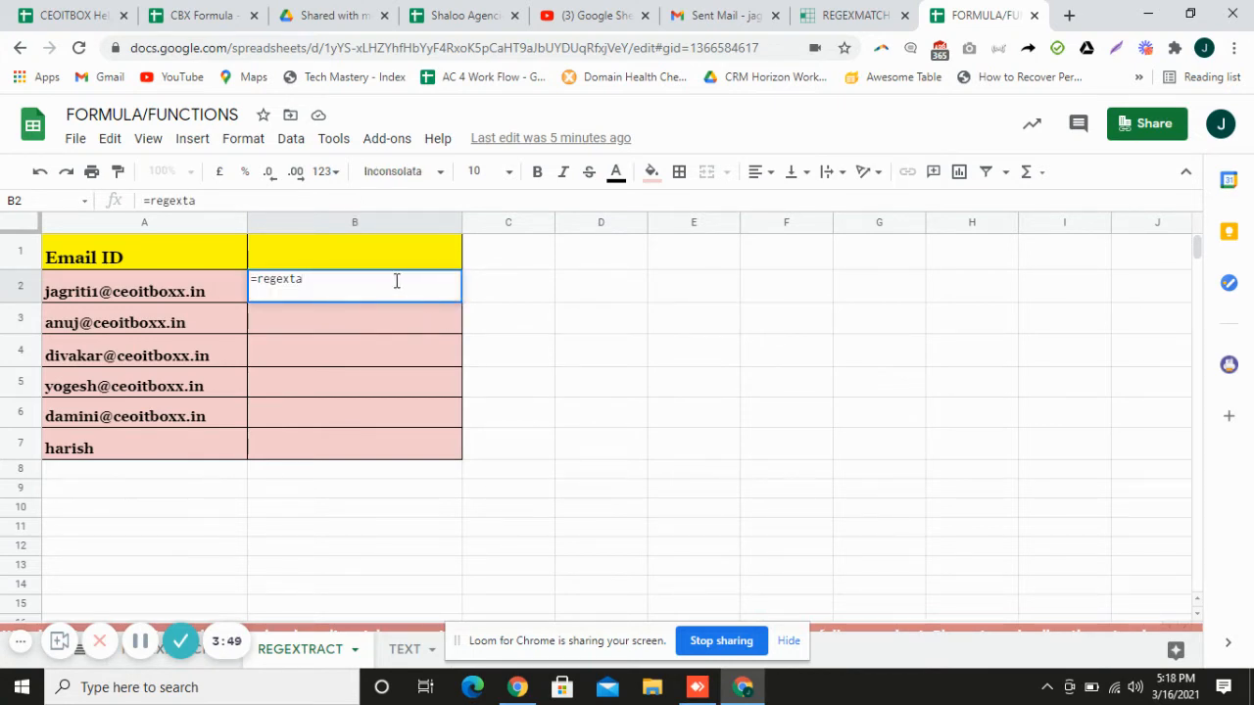
key("BackSpace")
type("ract")
left_click(281, 200)
key("BackSpace")
key("BackSpace")
key("BackSpace")
key("BackSpace")
key("BackSpace")
key("BackSpace")
key("BackSpace")
key("BackSpace")
key("BackSpace")
key("BackSpace")
key("BackSpace")
Step: Enter the formula =REGEXEXTRACT(A2,".in") in cell B2
type("=reg")
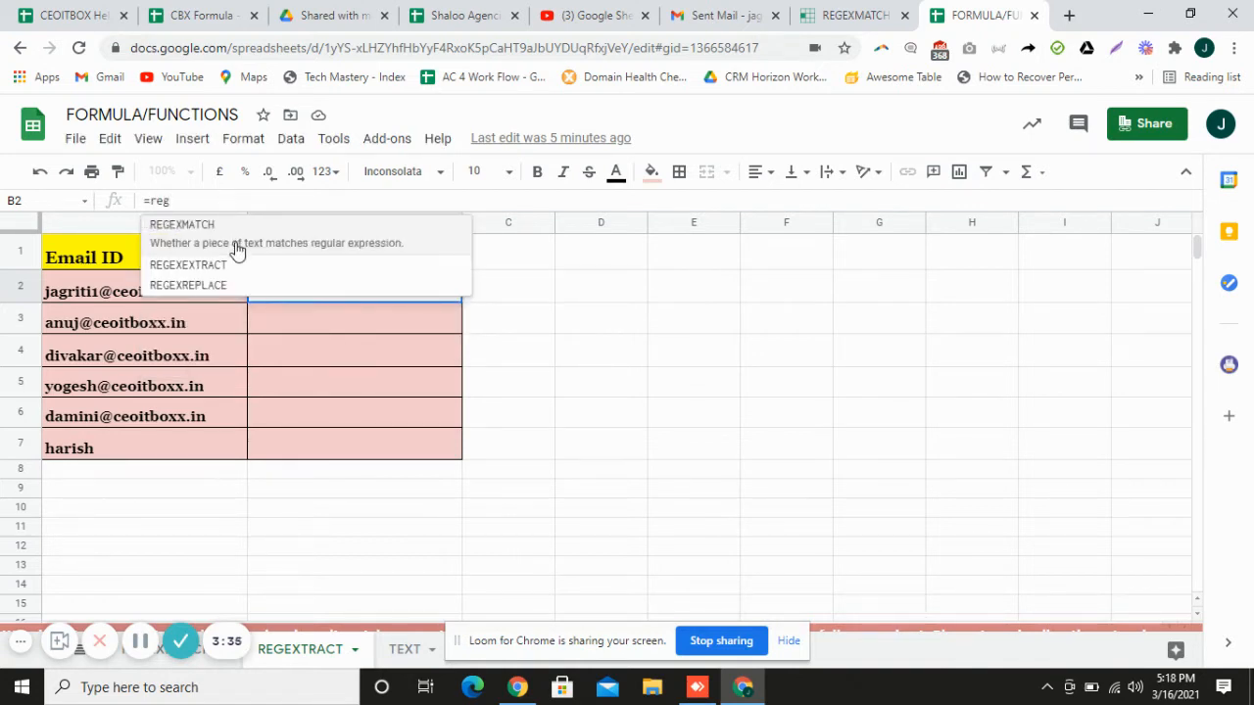
left_click(244, 272)
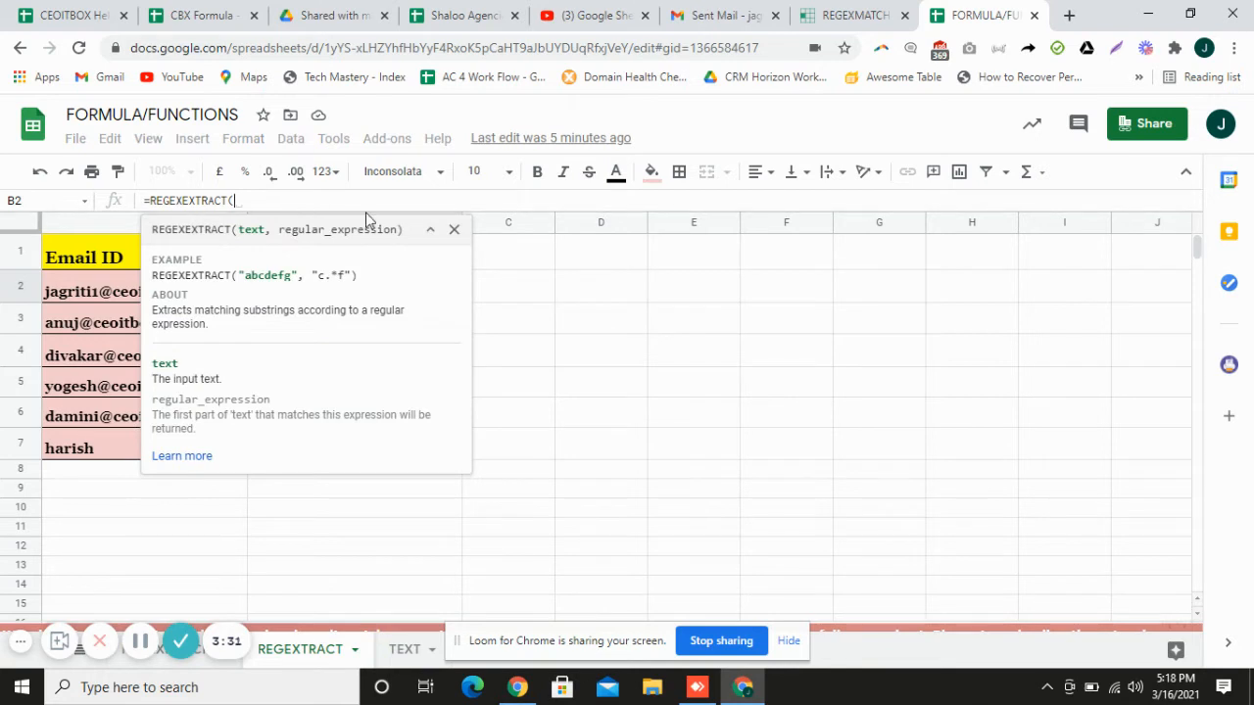
left_click(453, 229)
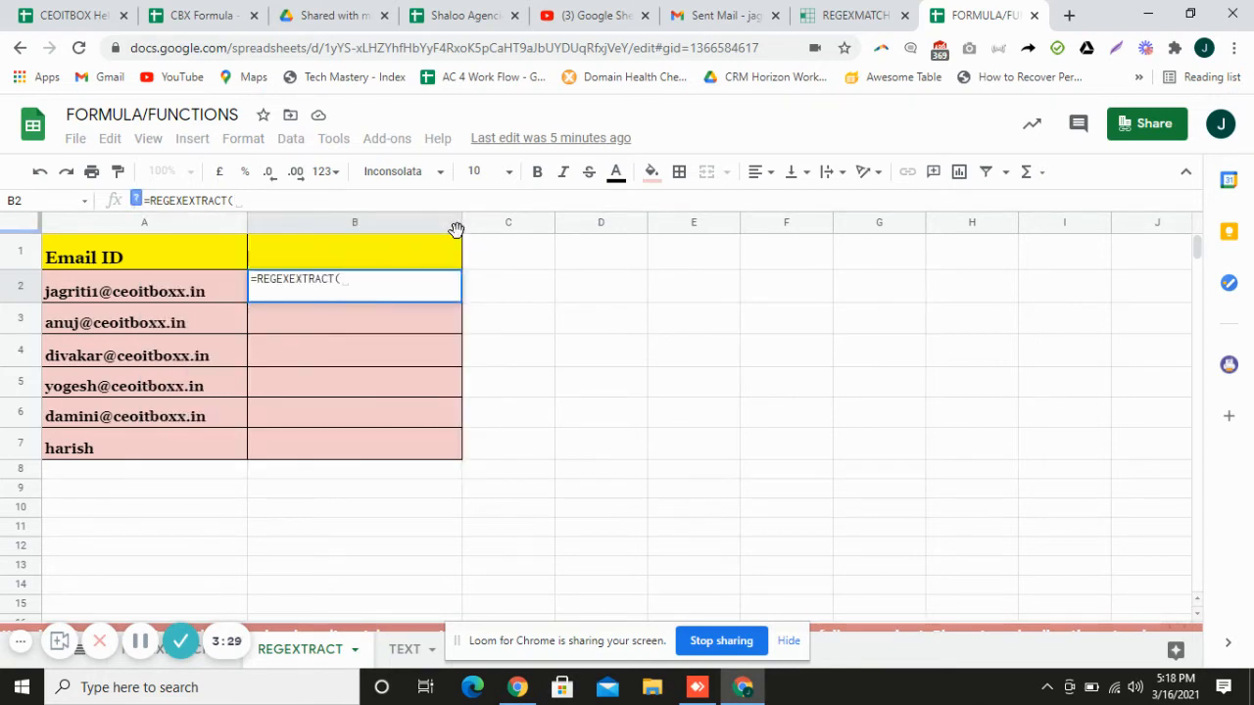
left_click(153, 299)
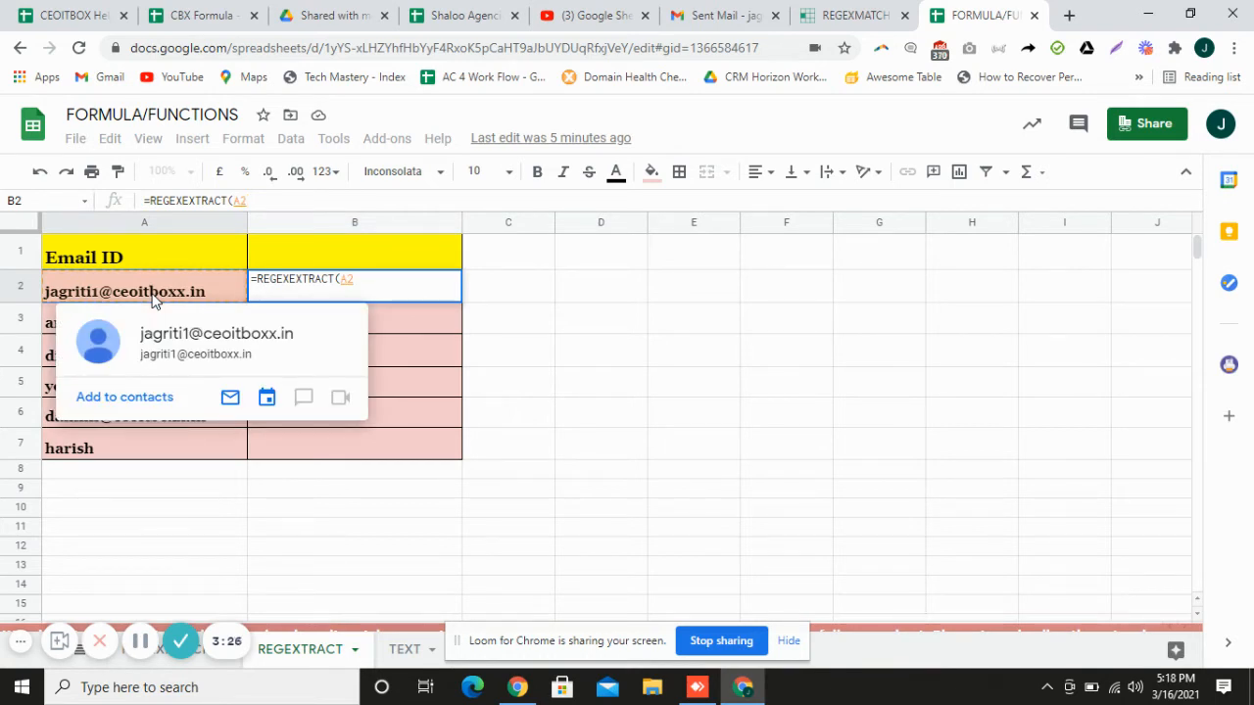
type(",")
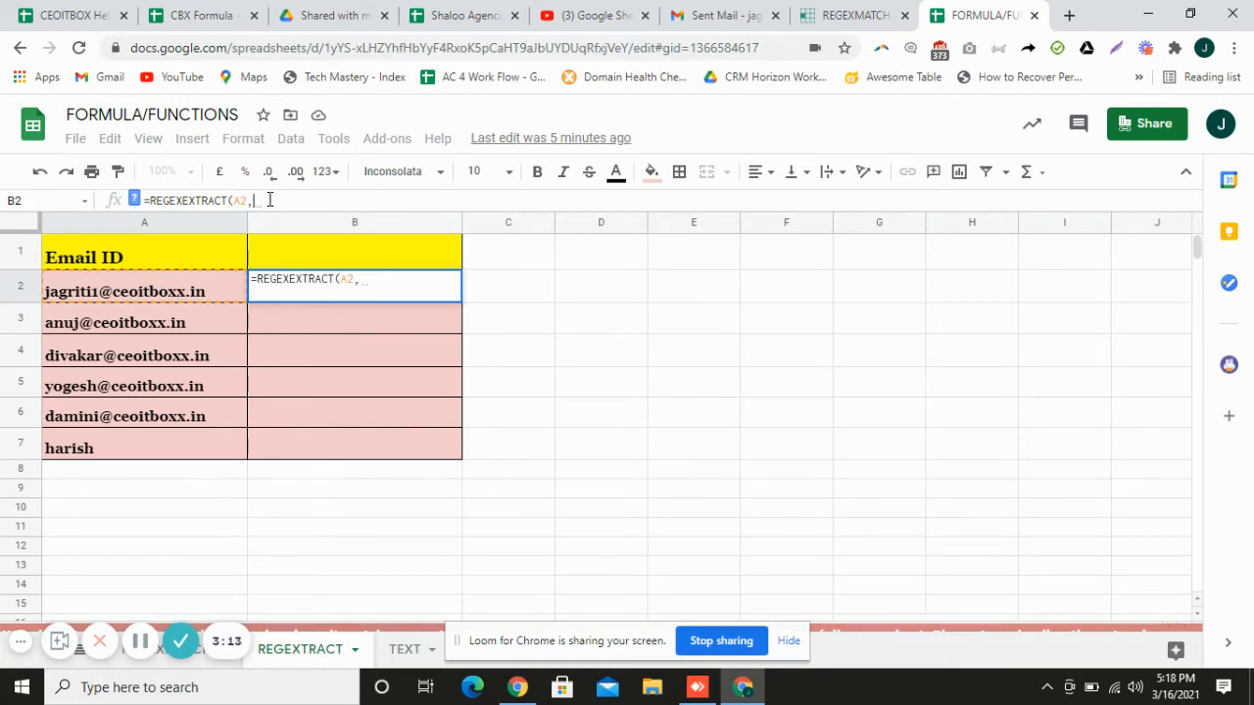
type(".in")
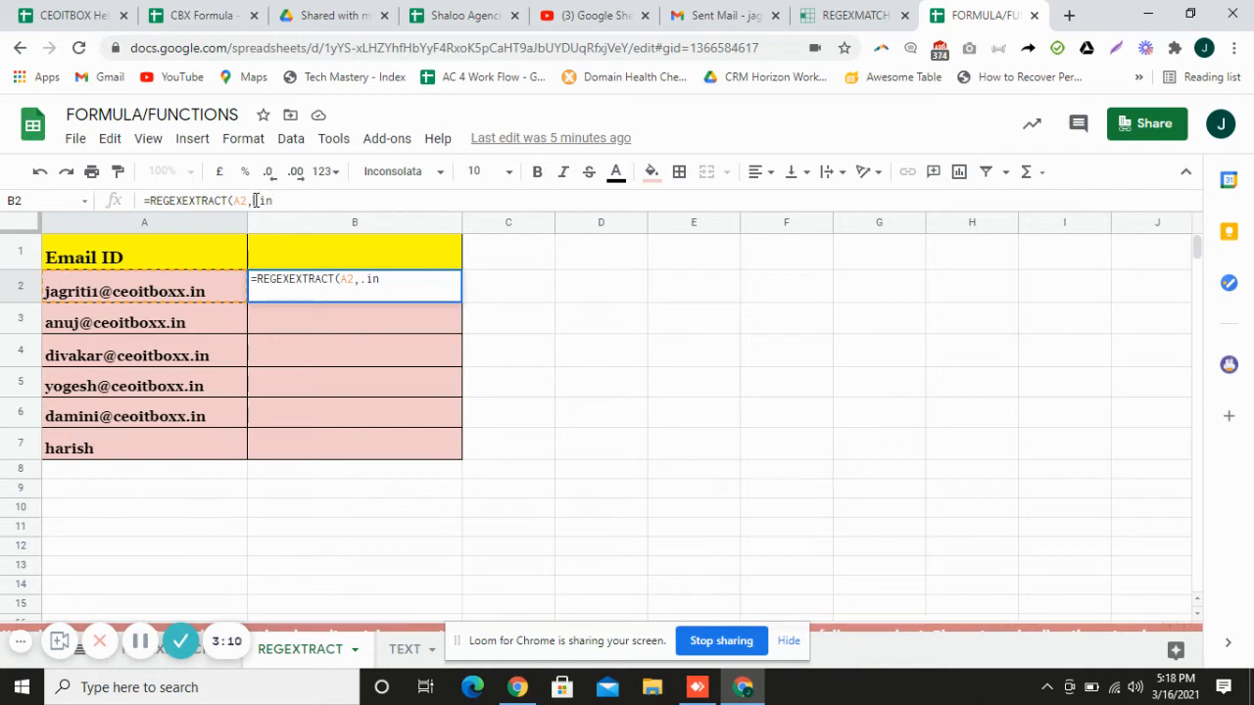
left_click(254, 200)
type("\"")
left_click(281, 199)
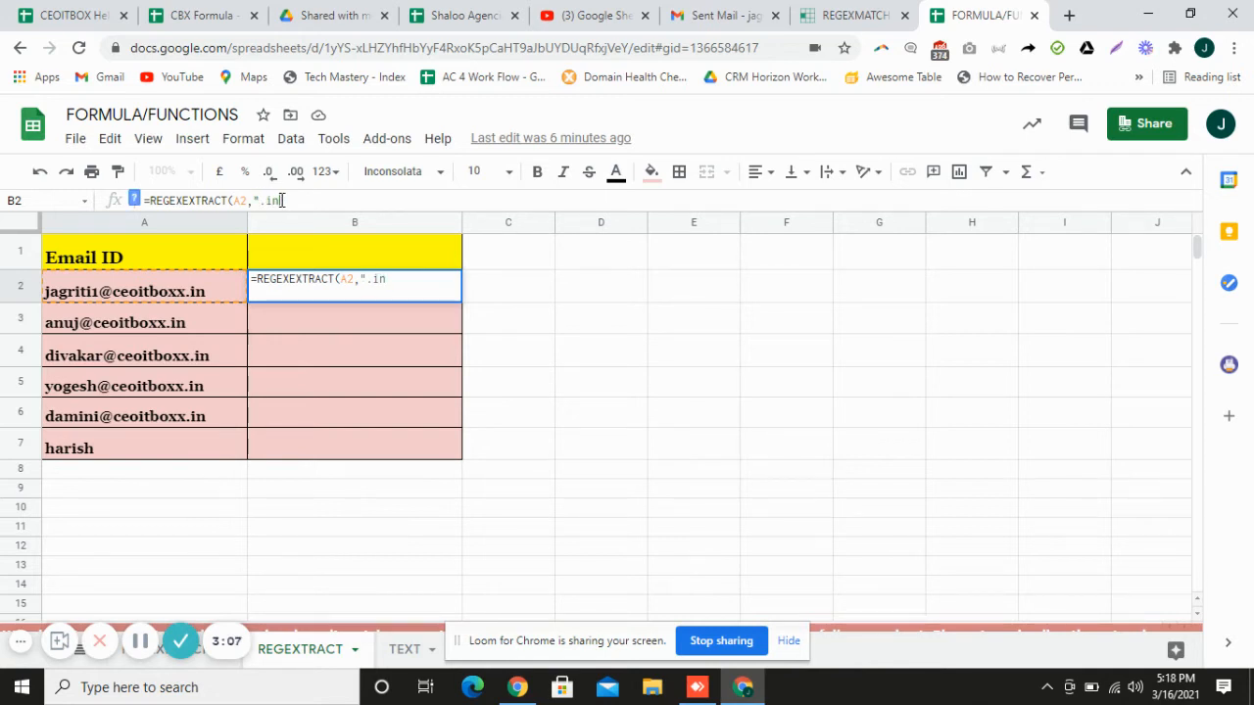
type("\")")
key("Return")
Step: Fill the REGEXEXTRACT formula from B2 down through B7
left_click(328, 288)
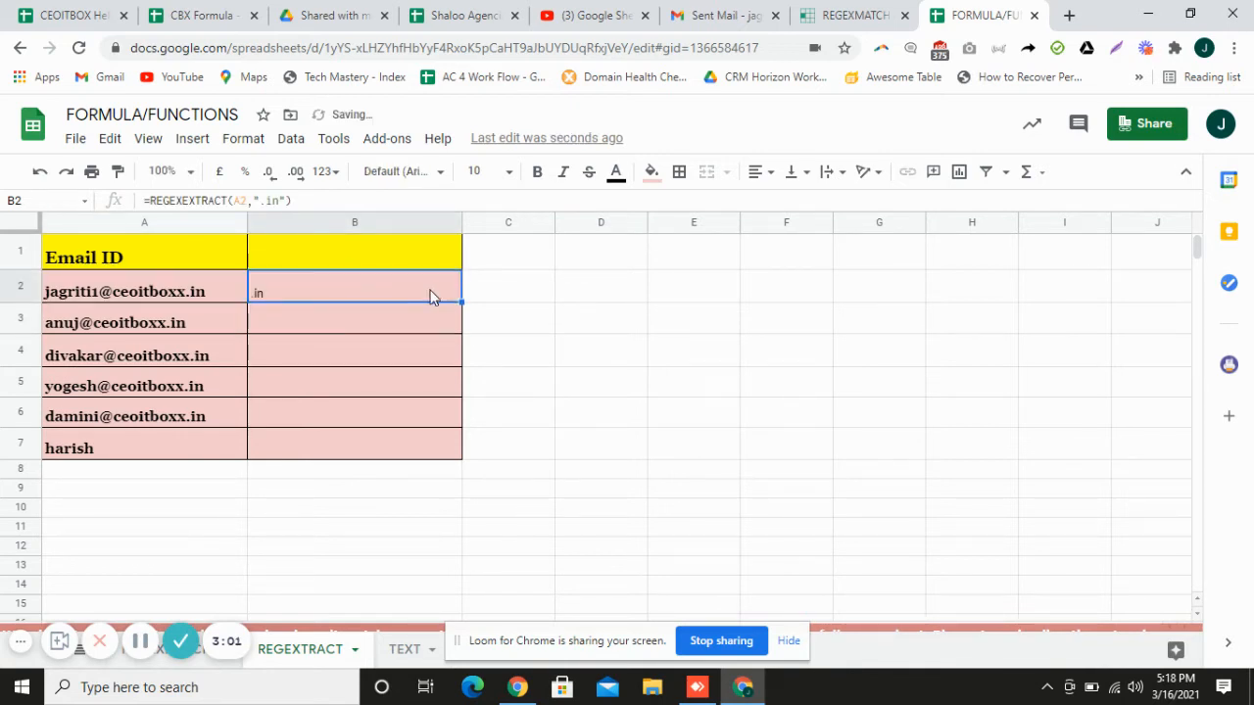
left_click_drag(460, 305, 457, 444)
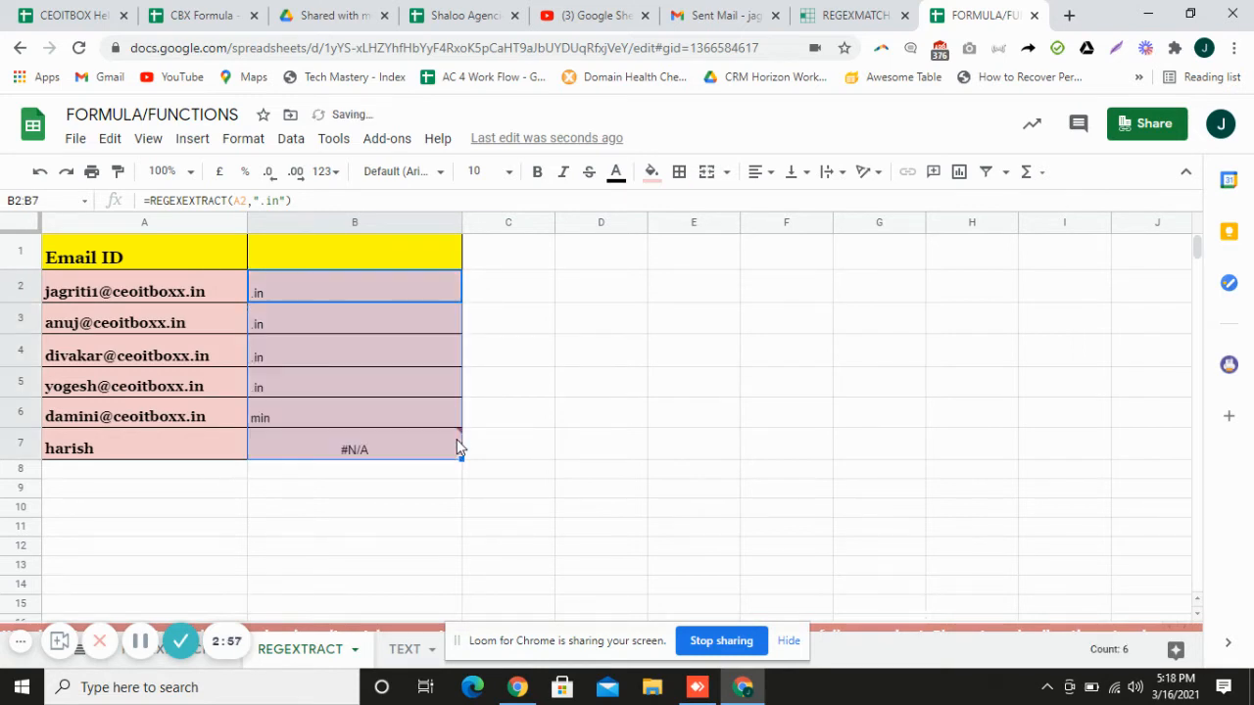
left_click(527, 397)
Step: Remove and re-enter the dot in the ".in" pattern of the formula in B6
left_click(399, 415)
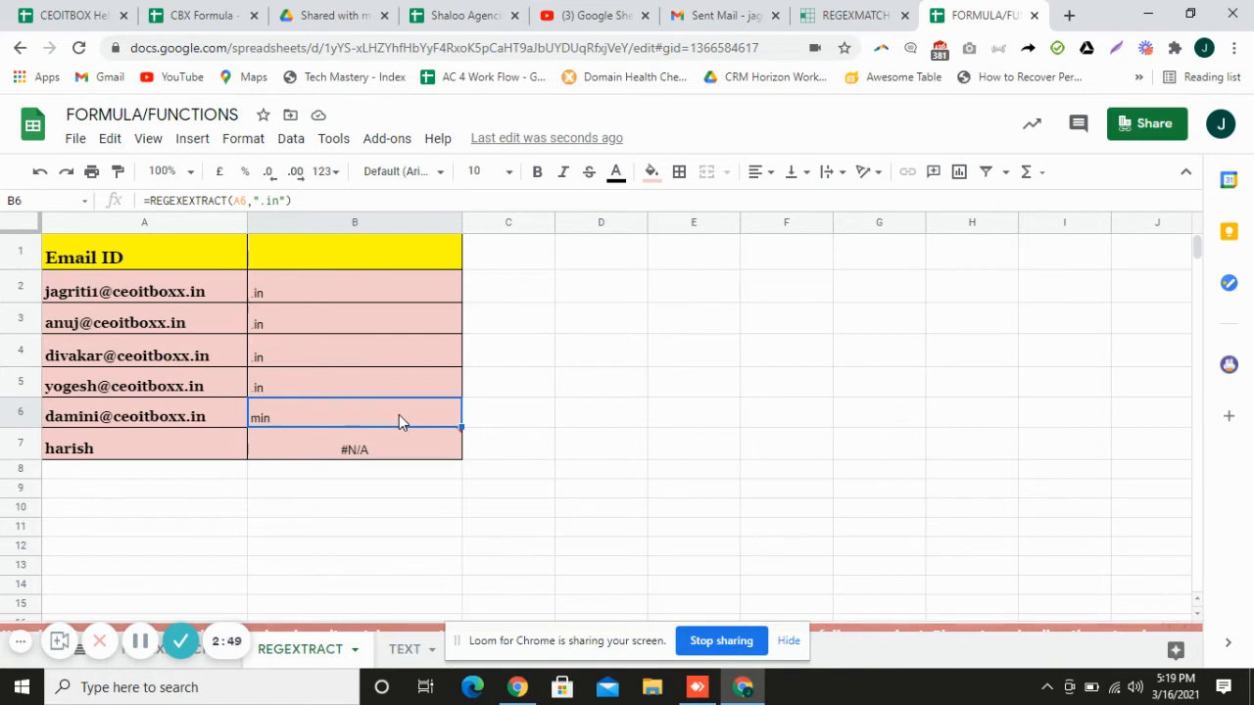
left_click(269, 200)
key("BackSpace")
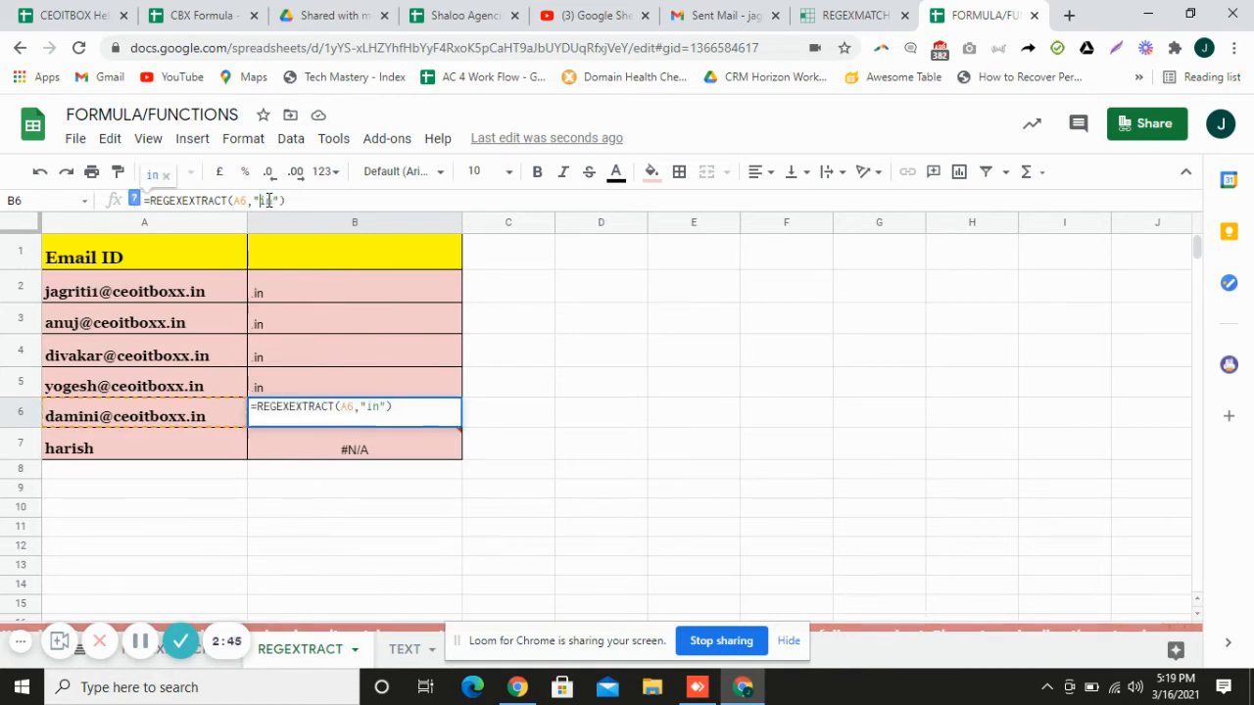
type(".")
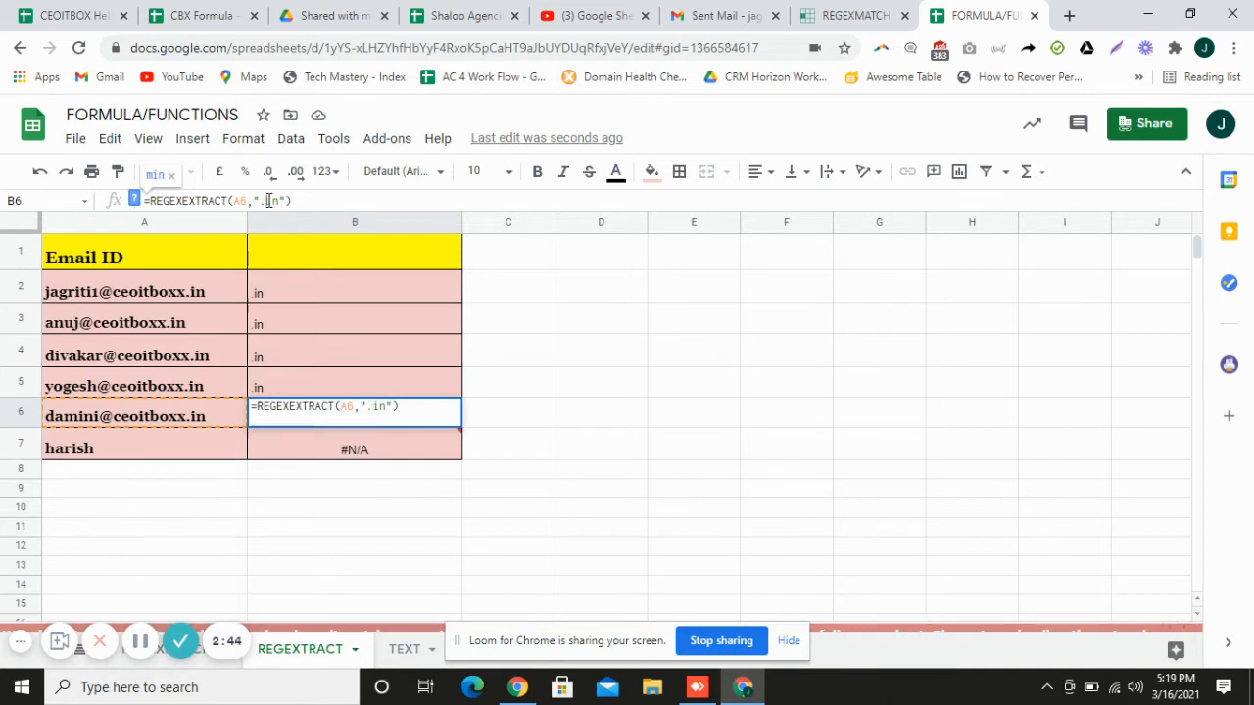
key("Return")
left_click(314, 421)
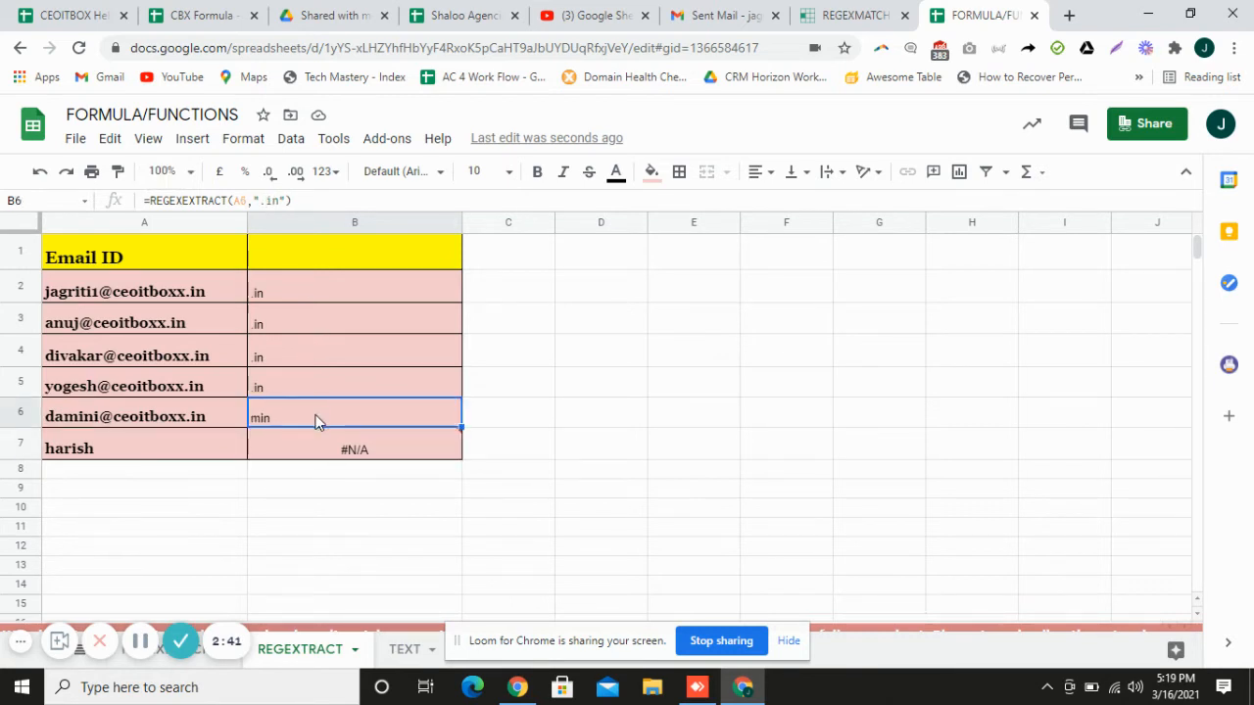
Step: Retype the ".in" pattern at the end of the formula in B6, and clear that cell
left_click(221, 418)
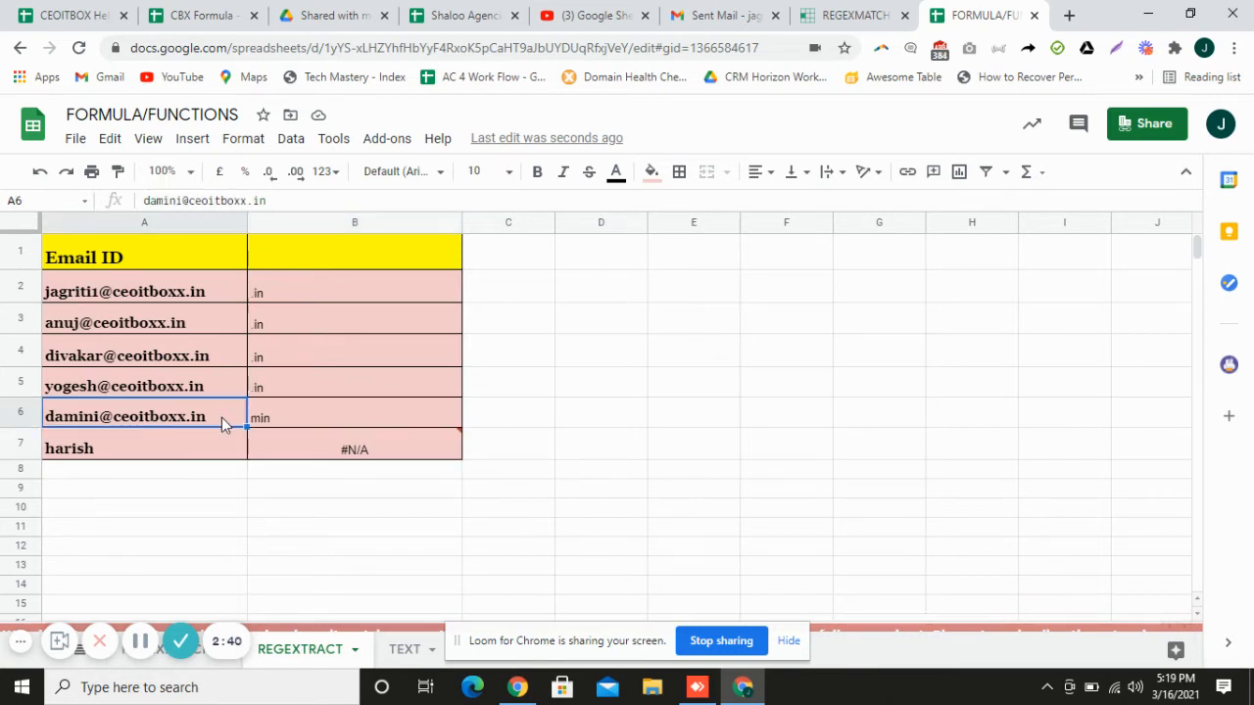
left_click(319, 413)
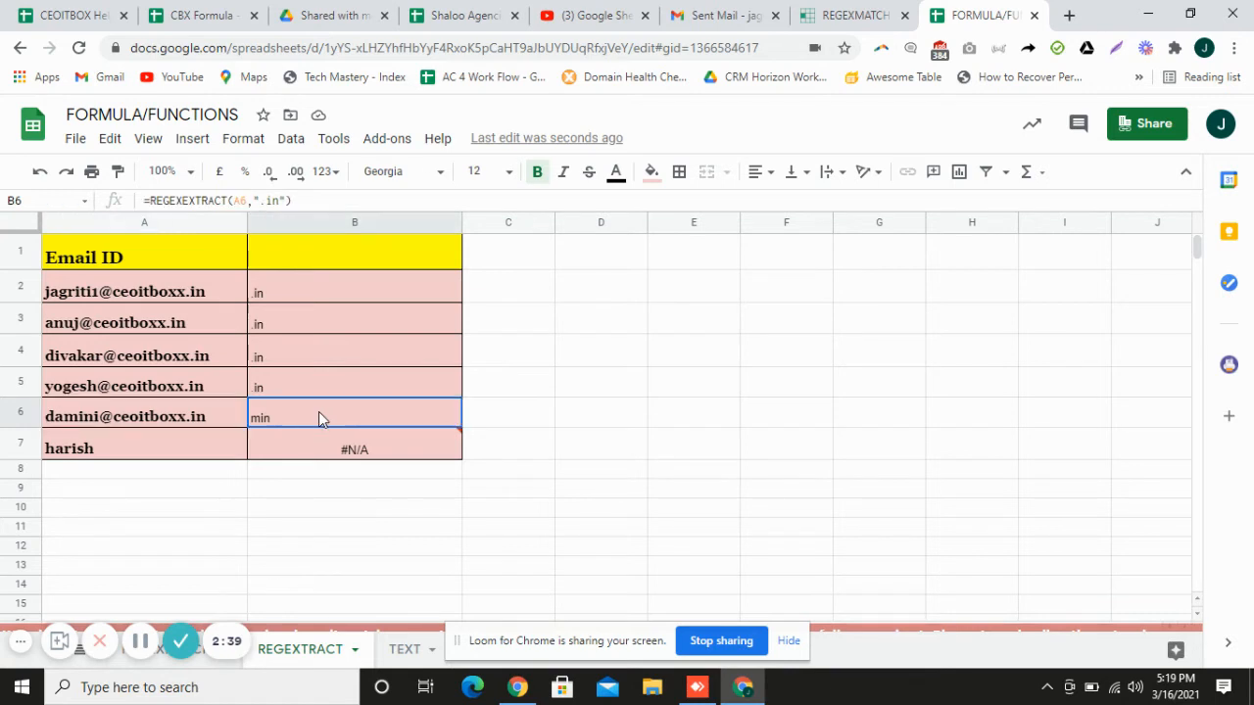
left_click(294, 197)
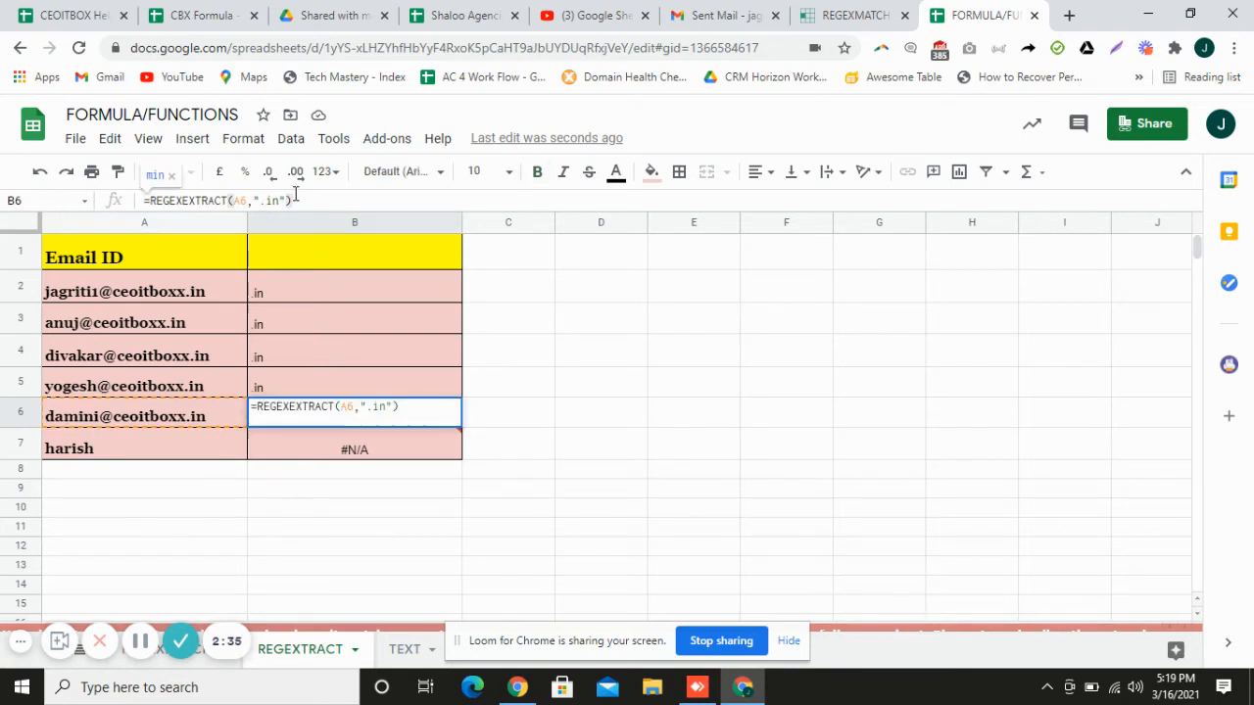
key("BackSpace")
key("BackSpace")
key("BackSpace")
key("BackSpace")
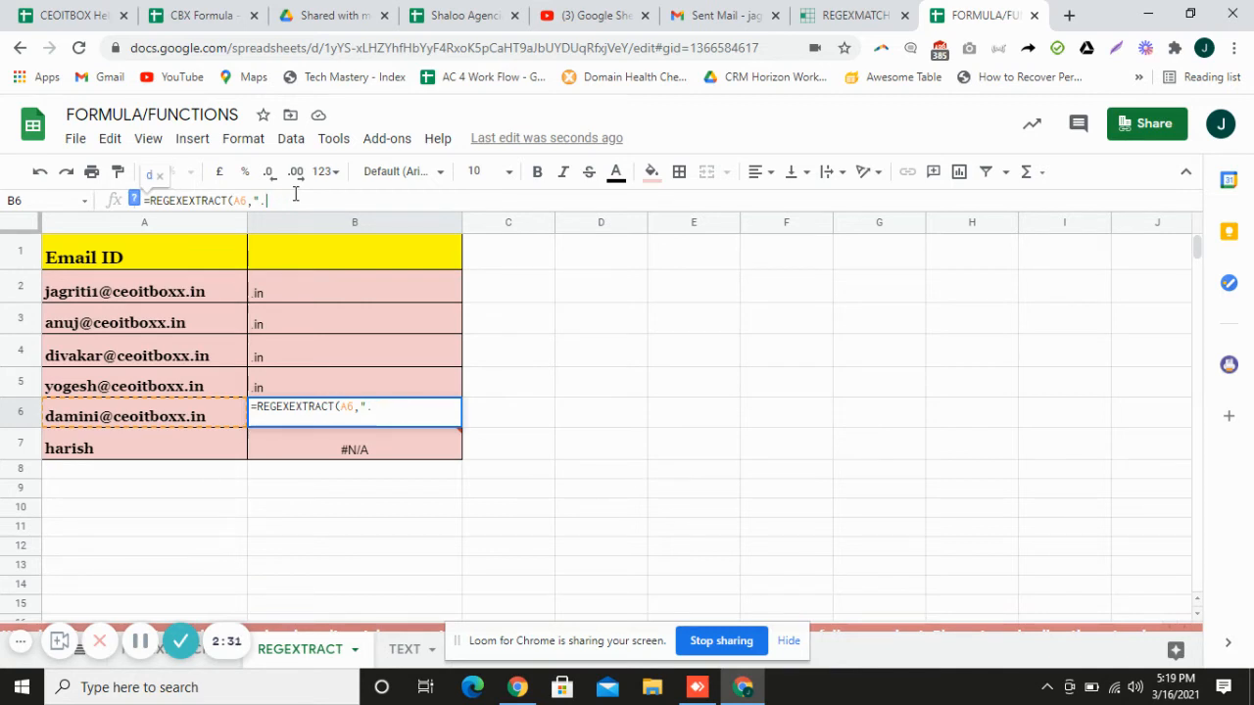
type("in")
type("\"")
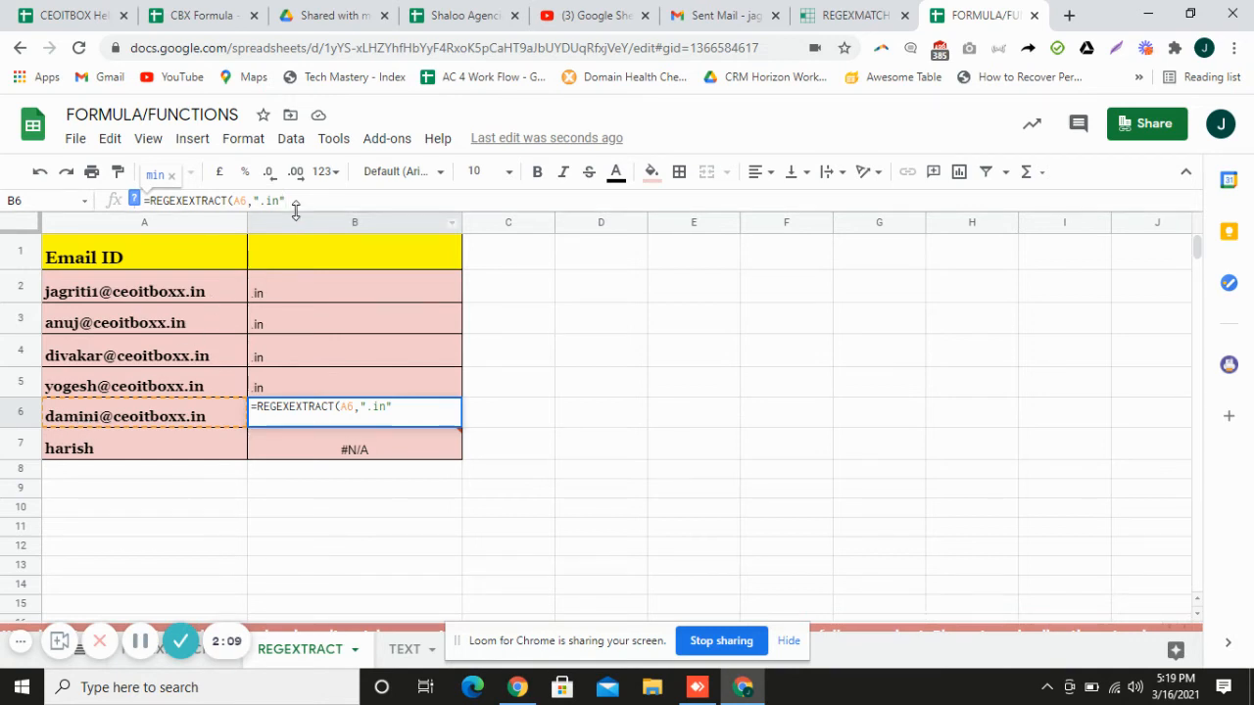
key("BackSpace")
key("Escape")
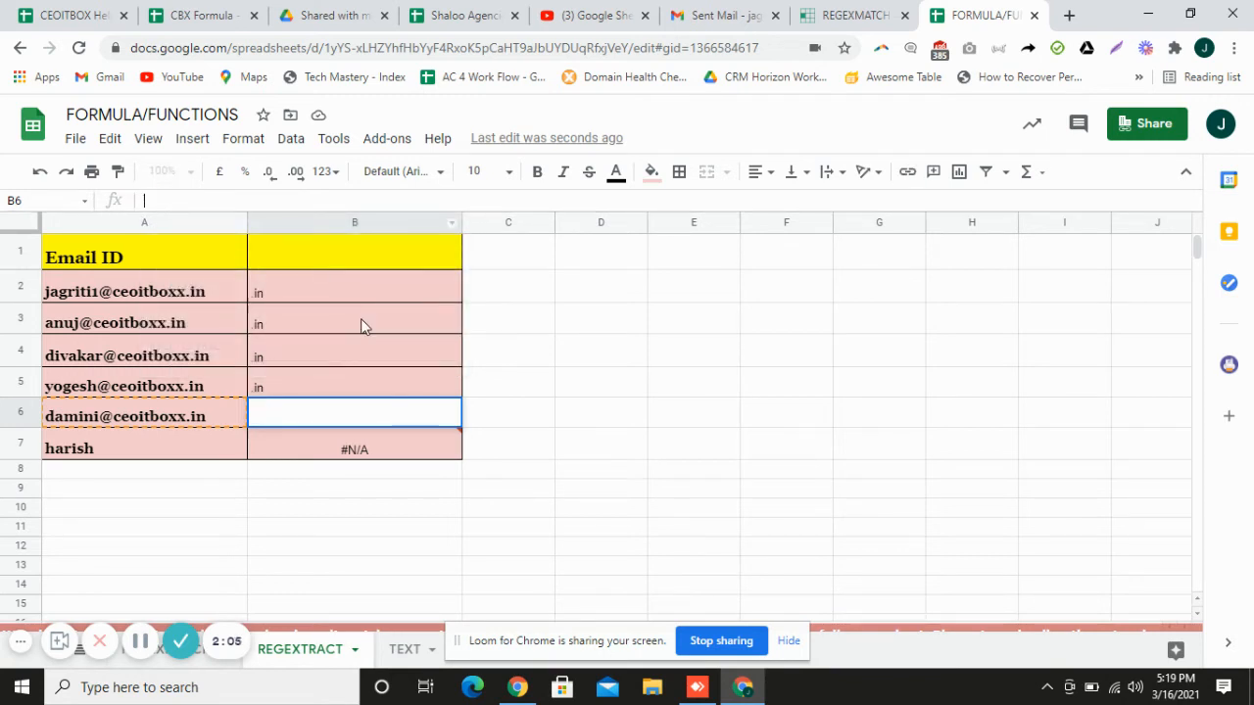
left_click(361, 320)
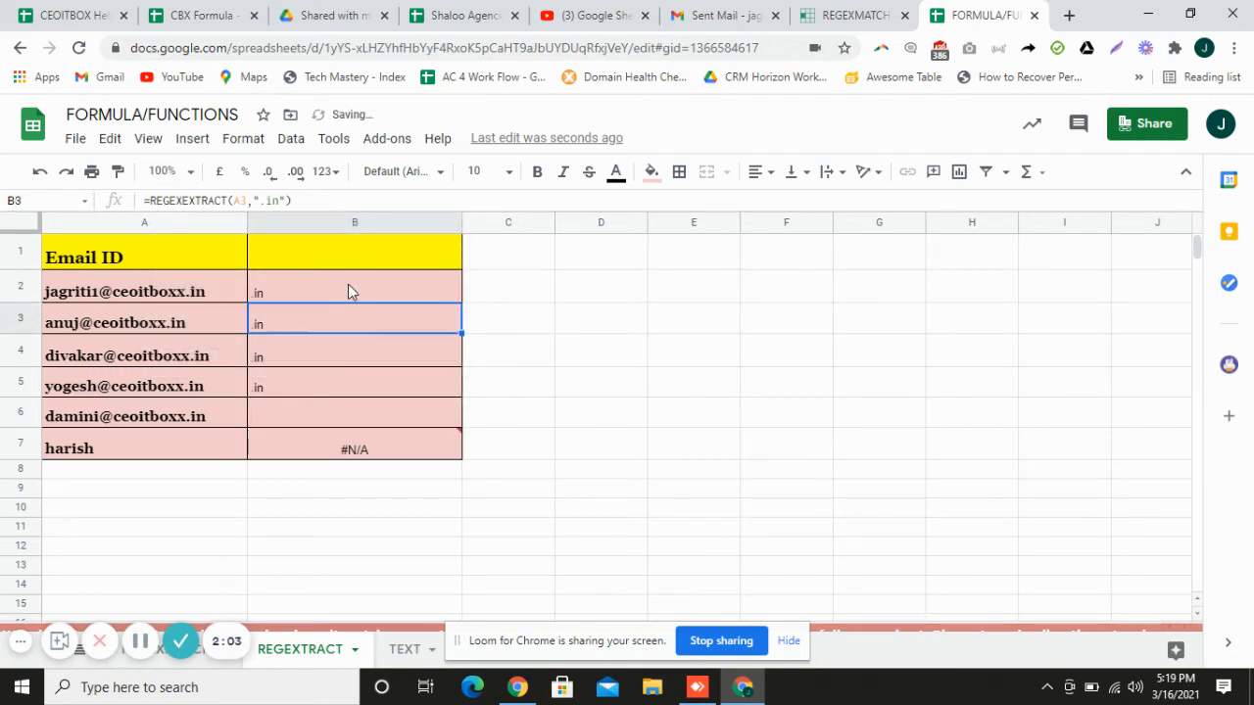
Step: Clear the contents of cells B2:B7
left_click(348, 286)
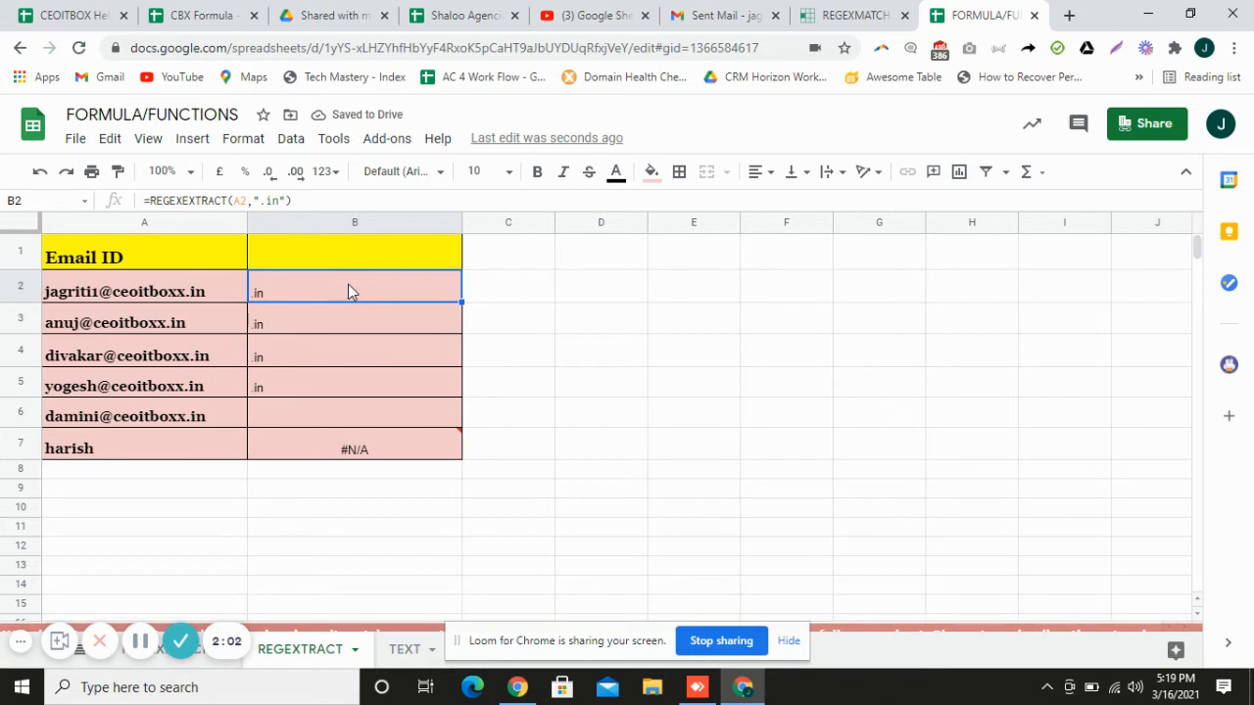
key("shift+Down")
key("shift+Down")
key("shift+Down")
key("shift+Down")
key("shift+Down")
key("shift+Down")
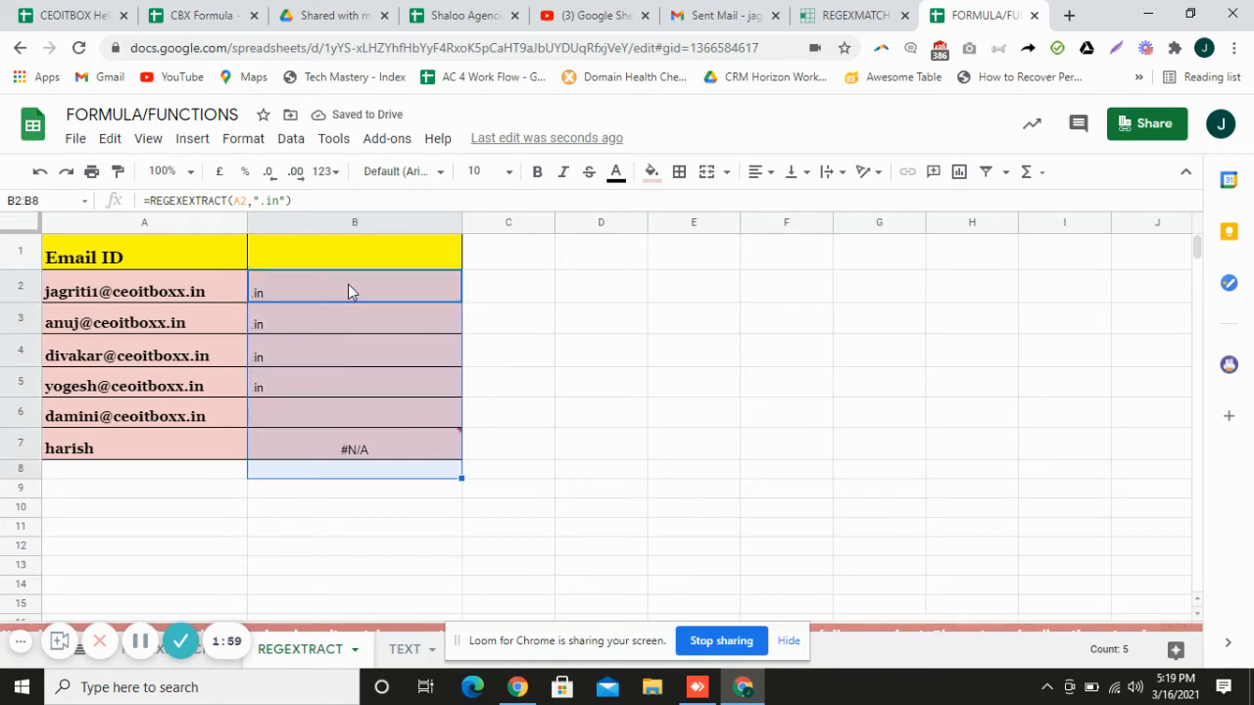
key("shift+Up")
key("Delete")
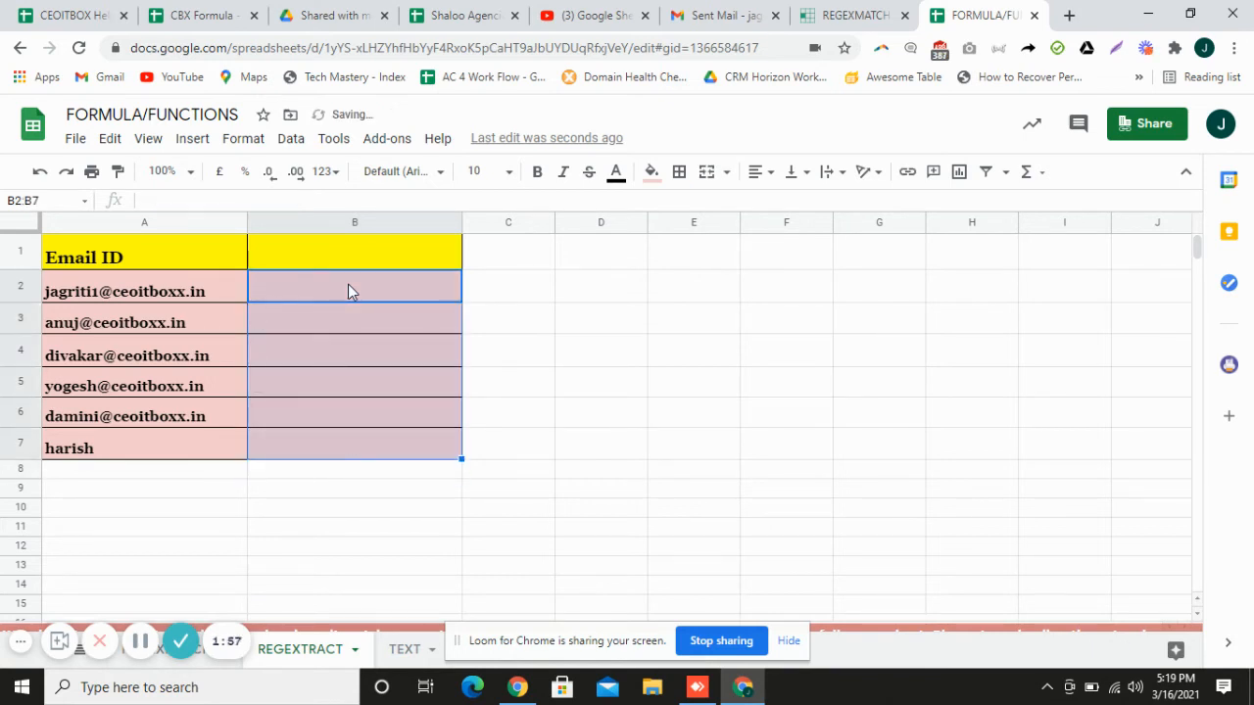
left_click(499, 348)
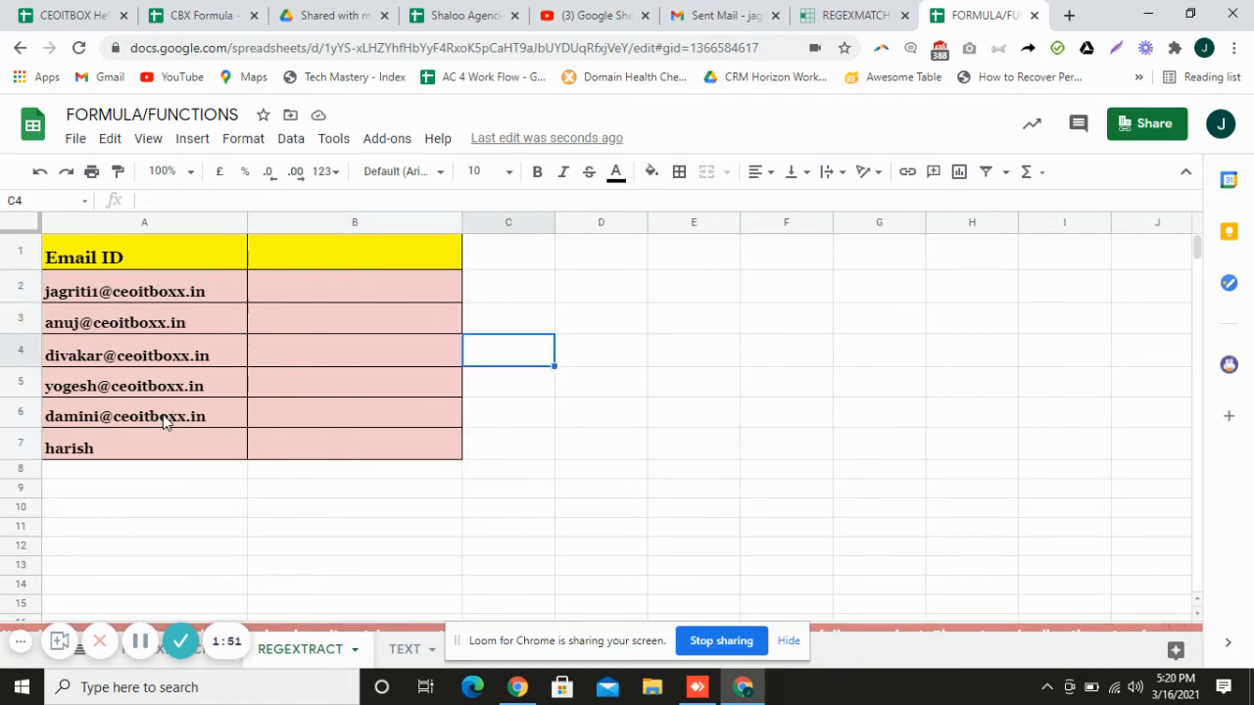
Step: Begin a formula in B2 as =regextract(A2, with the first email ID as its text argument
mouse_move(162, 416)
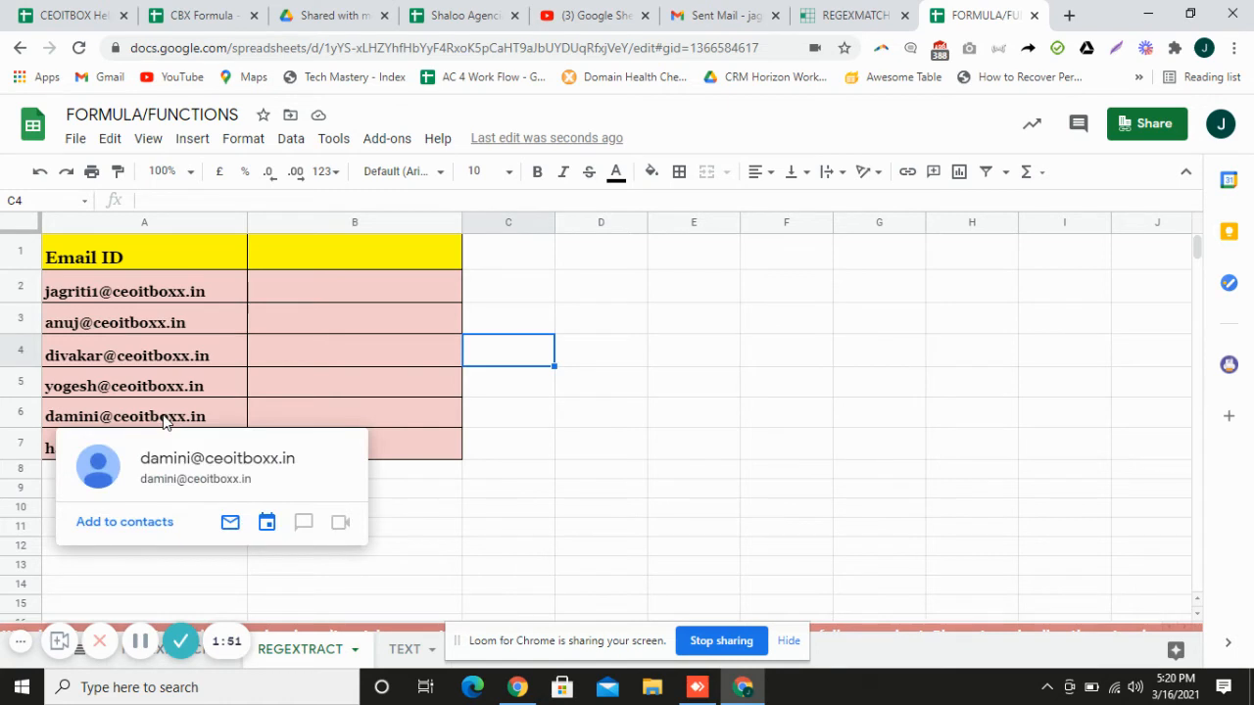
left_click(293, 280)
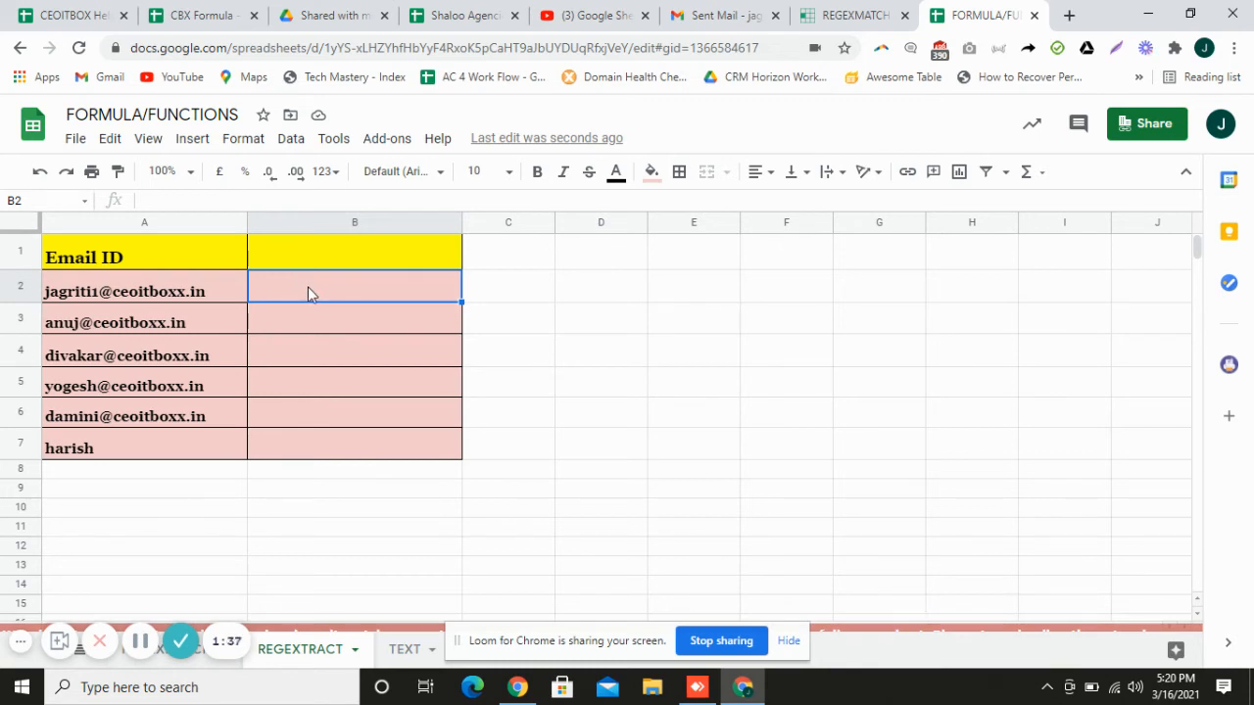
type("=re")
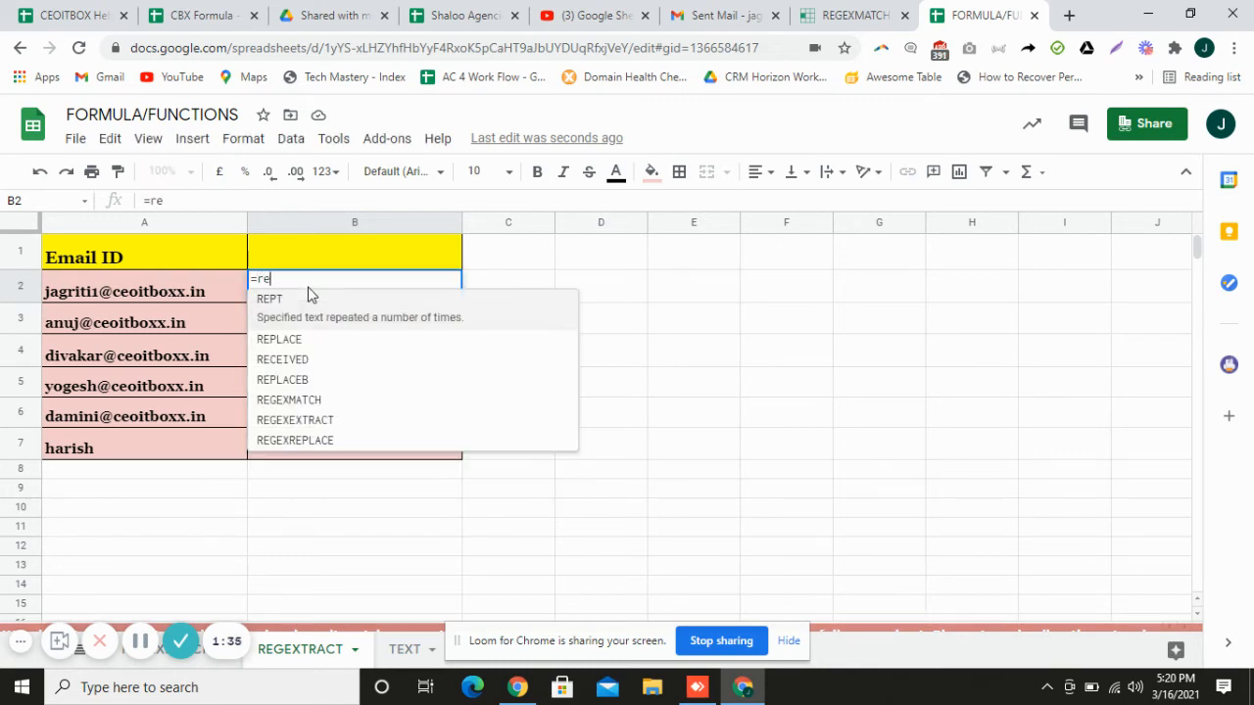
type("gextract")
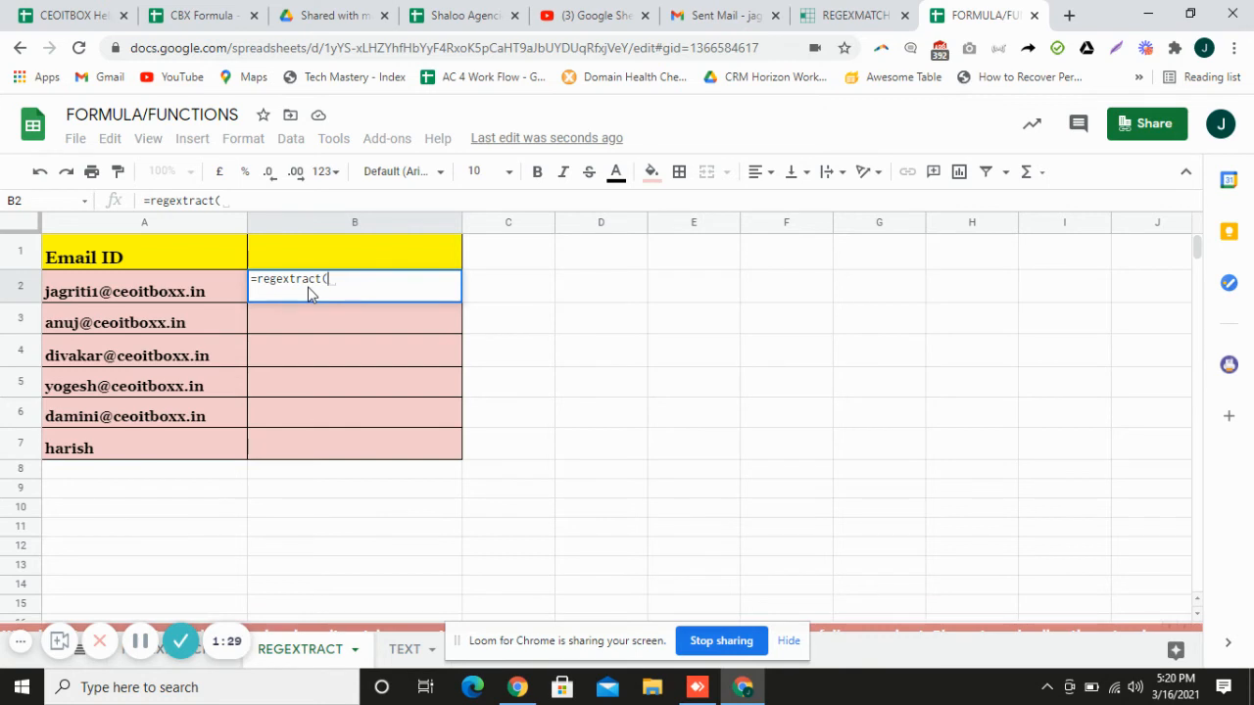
type("(")
left_click(186, 294)
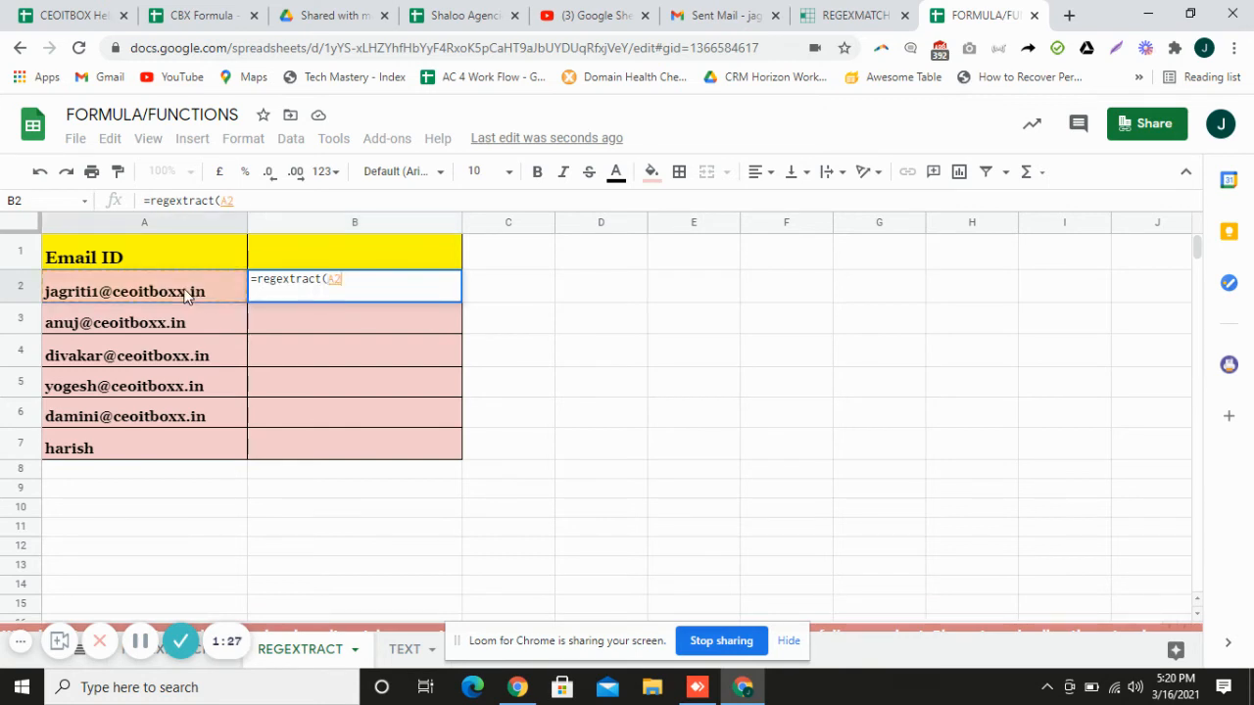
type(",")
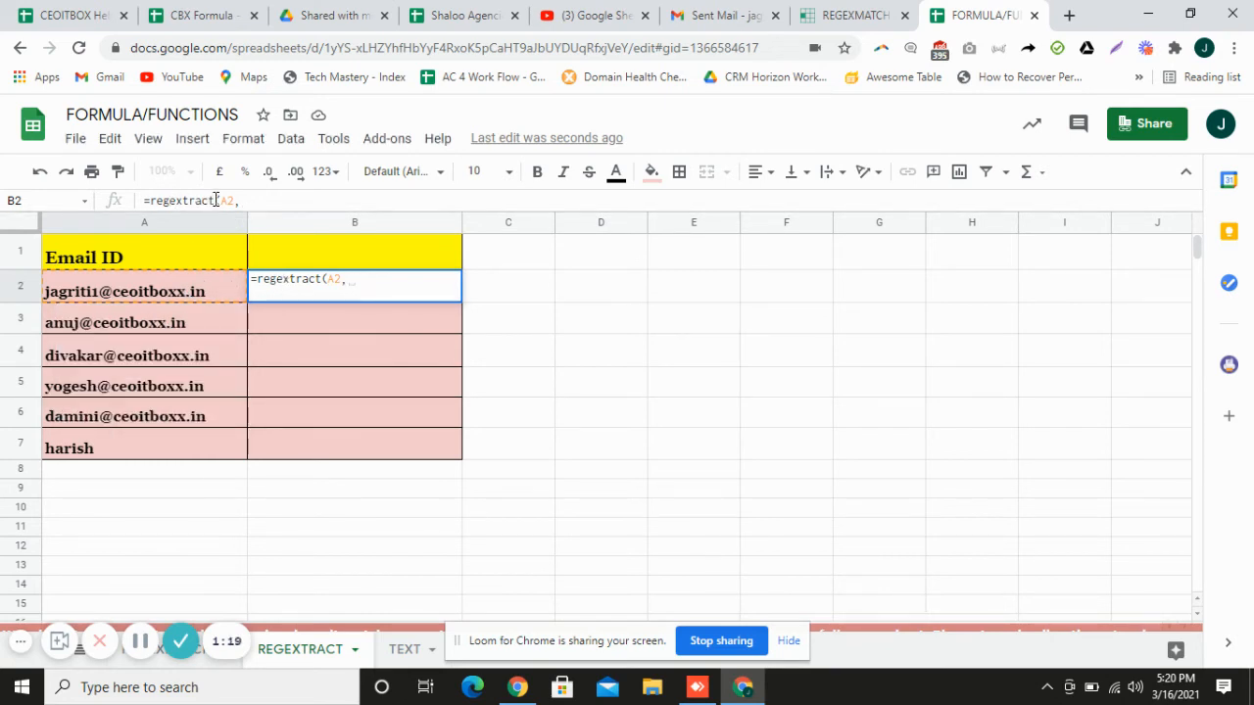
Step: Correct the misspelled function name in the B2 formula to REGEXEXTRACT, keeping the A2 reference
left_click(216, 200)
key("BackSpace")
key("BackSpace")
key("BackSpace")
key("BackSpace")
key("BackSpace")
key("BackSpace")
key("BackSpace")
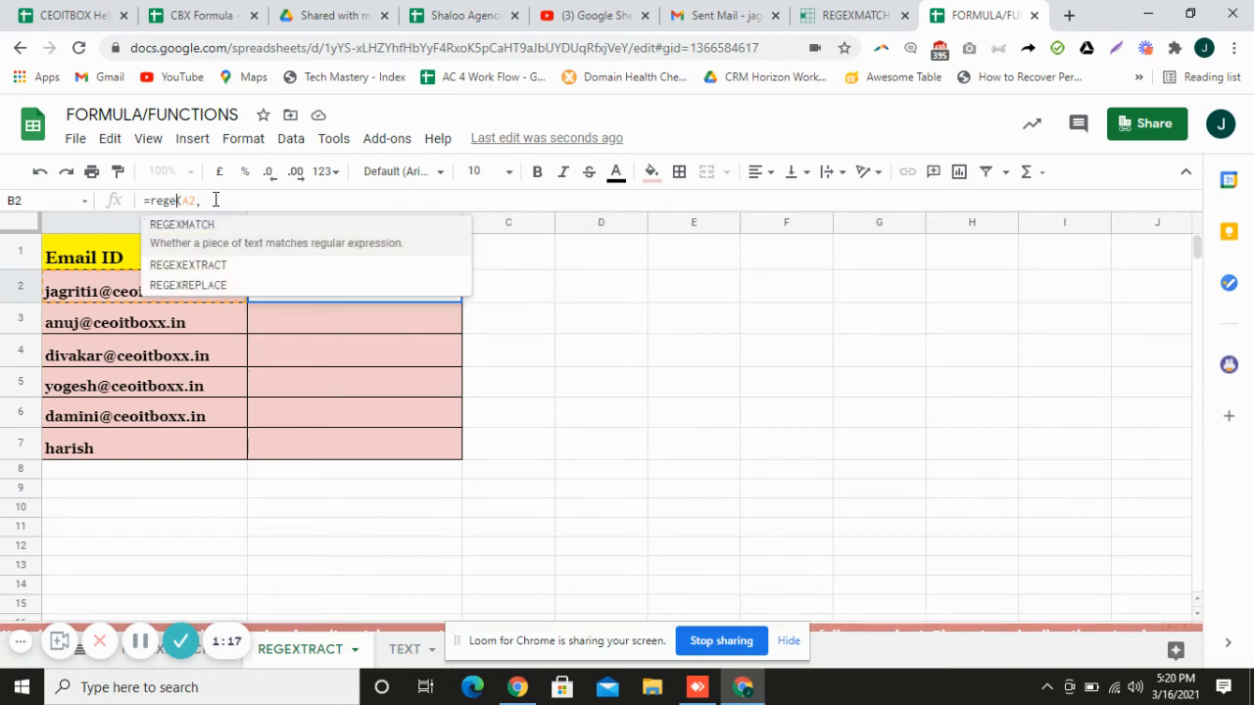
left_click(232, 272)
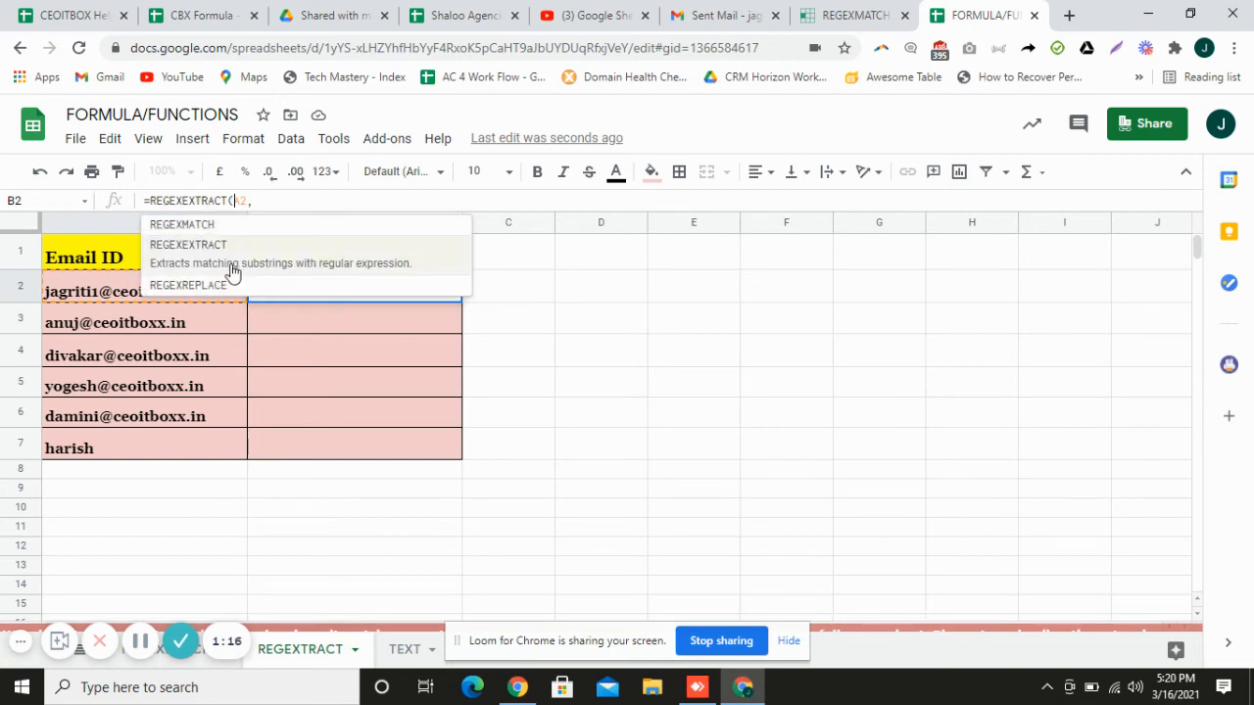
Step: Complete the B2 formula after the comma with an opening quote, the pattern @.+ and a closing parenthesis, and enter it
left_click(264, 200)
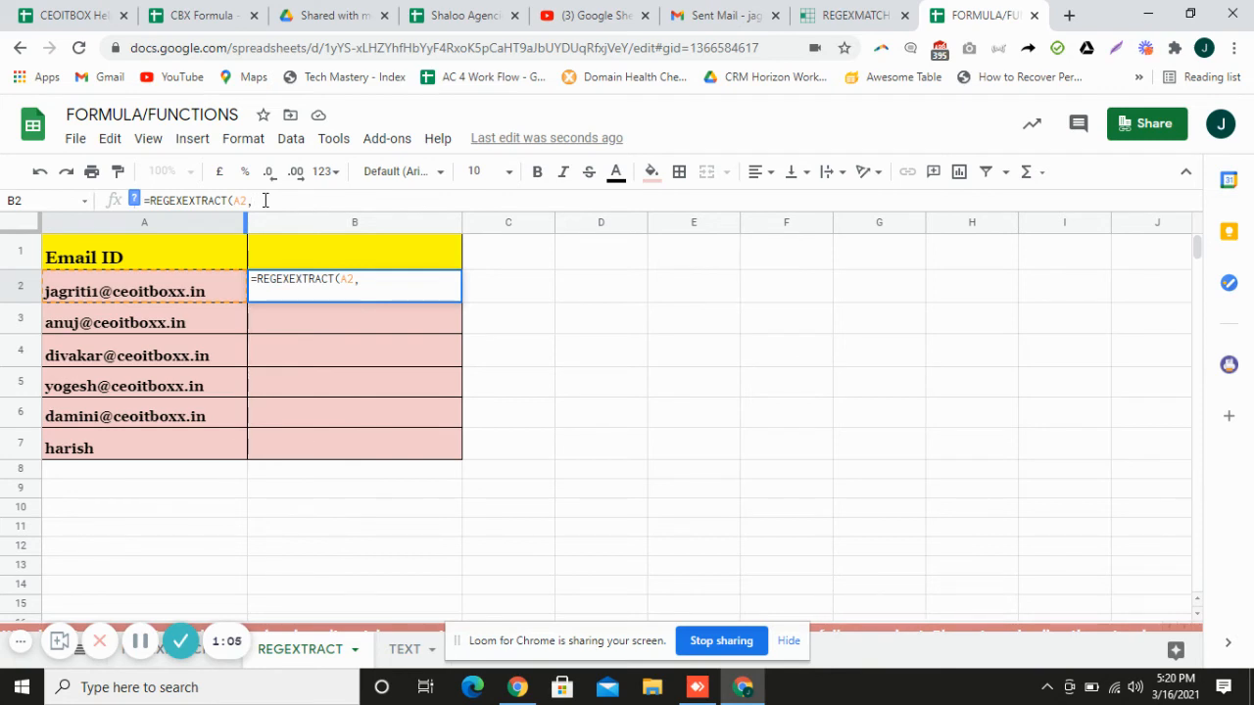
type("\"")
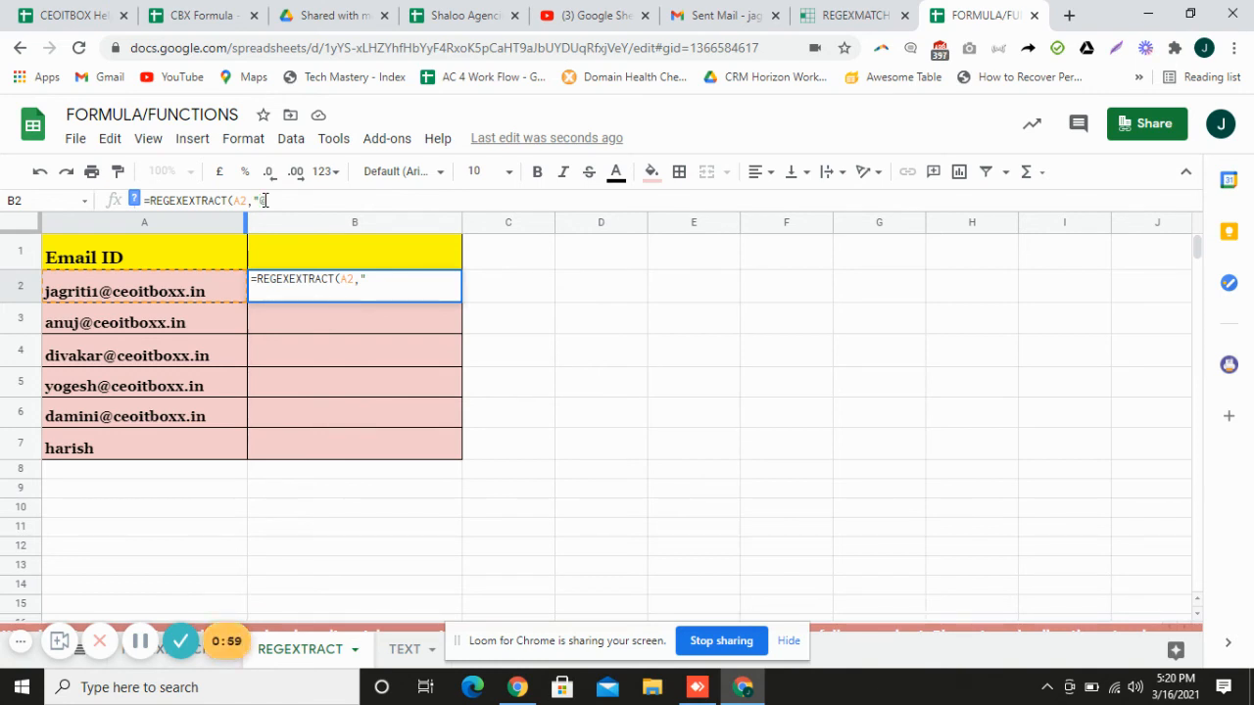
type("@.+")
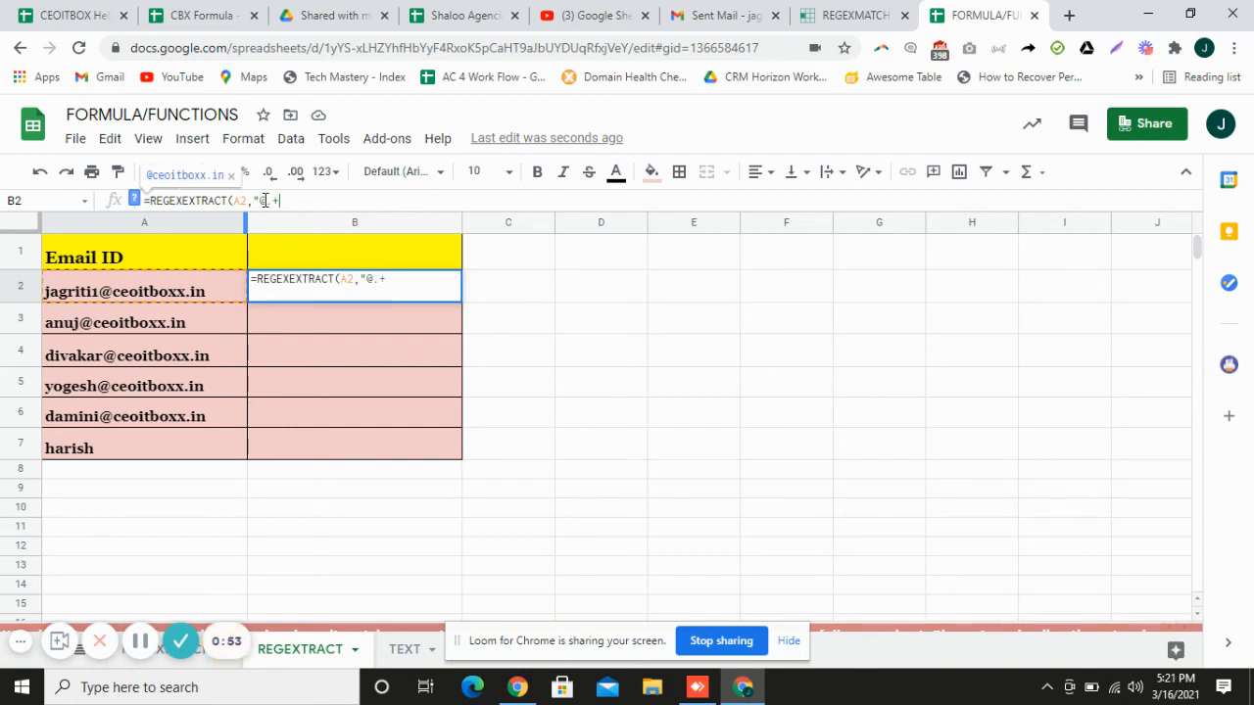
type(")")
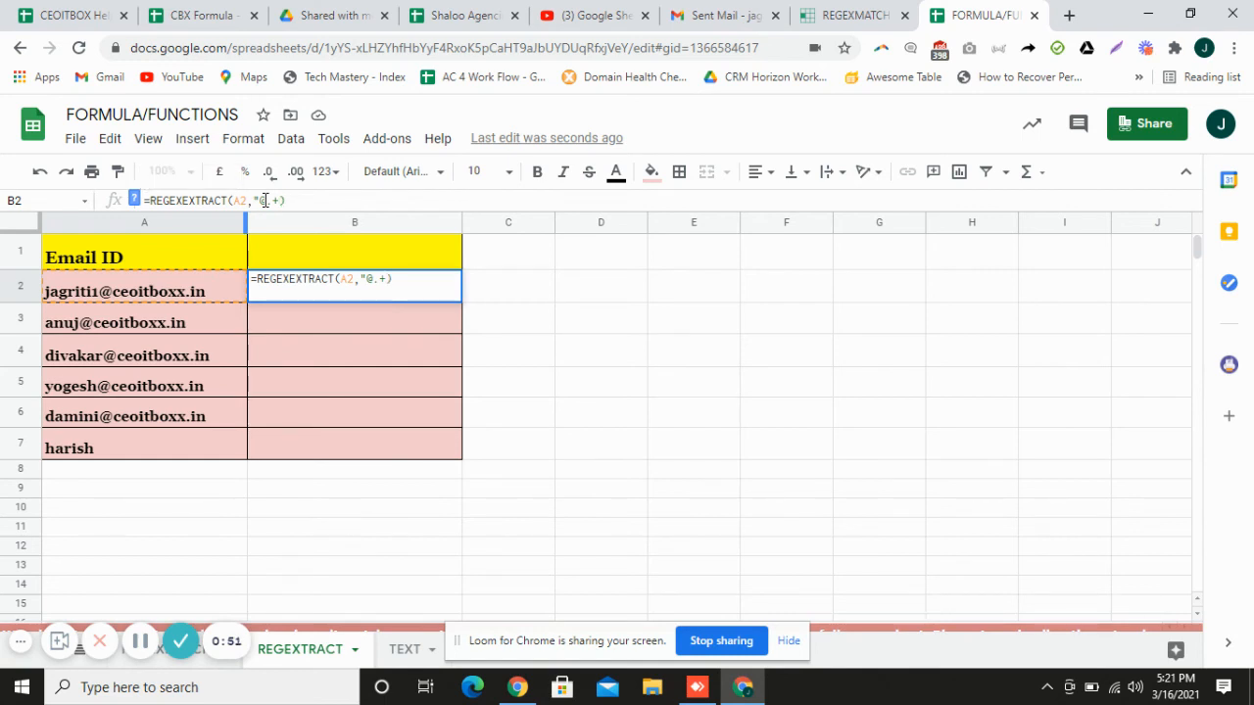
key("Return")
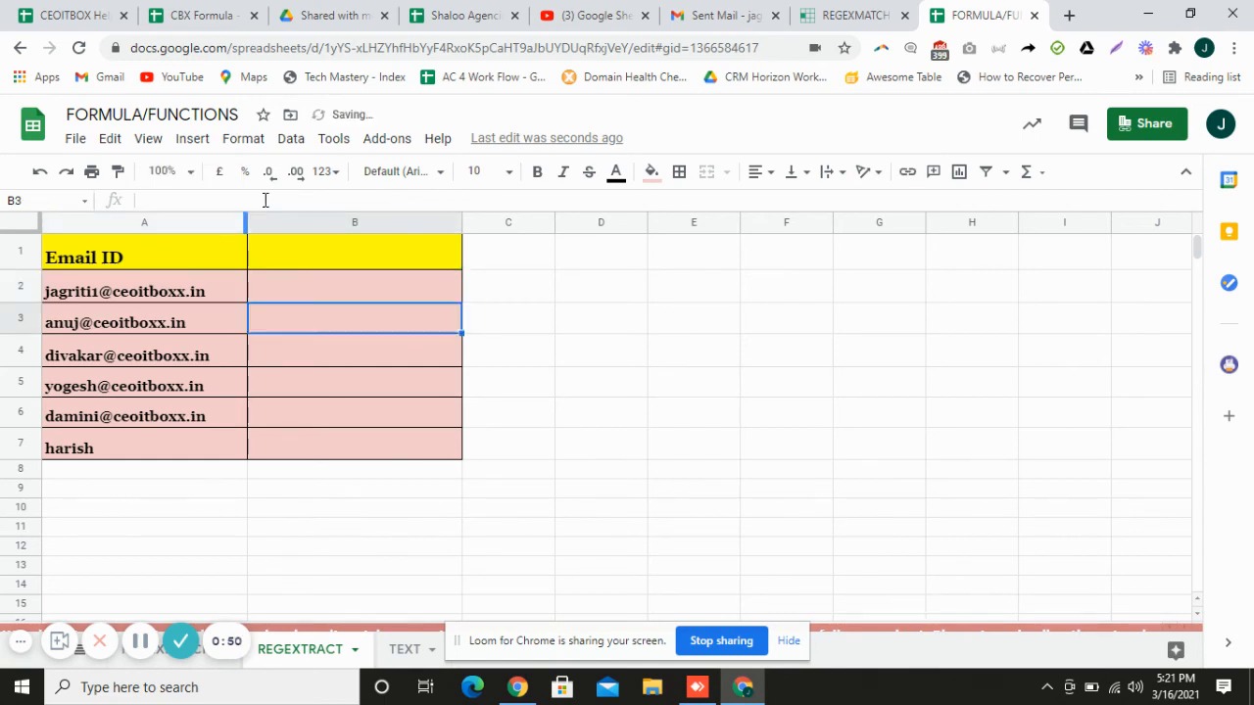
Step: Correct the B2 formula to =REGEXEXTRACT(A2,"@.+") by removing the stray parenthesis inside the quoted pattern
left_click(375, 296)
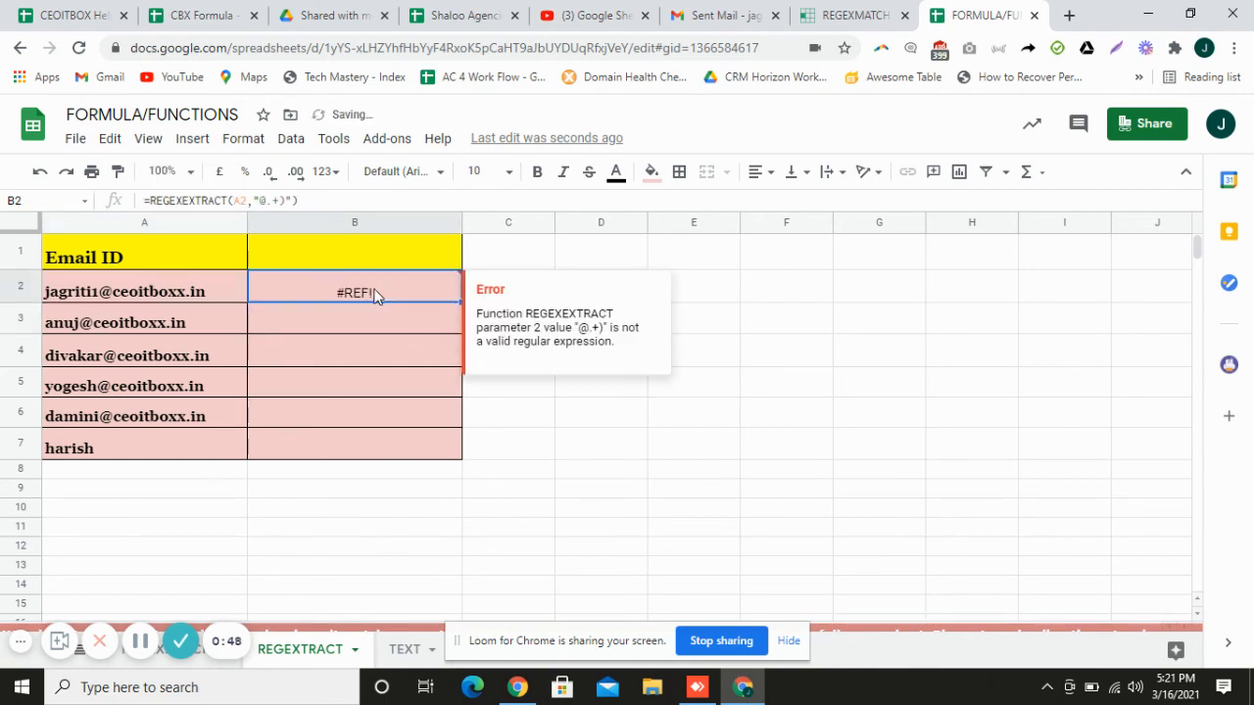
left_click(289, 201)
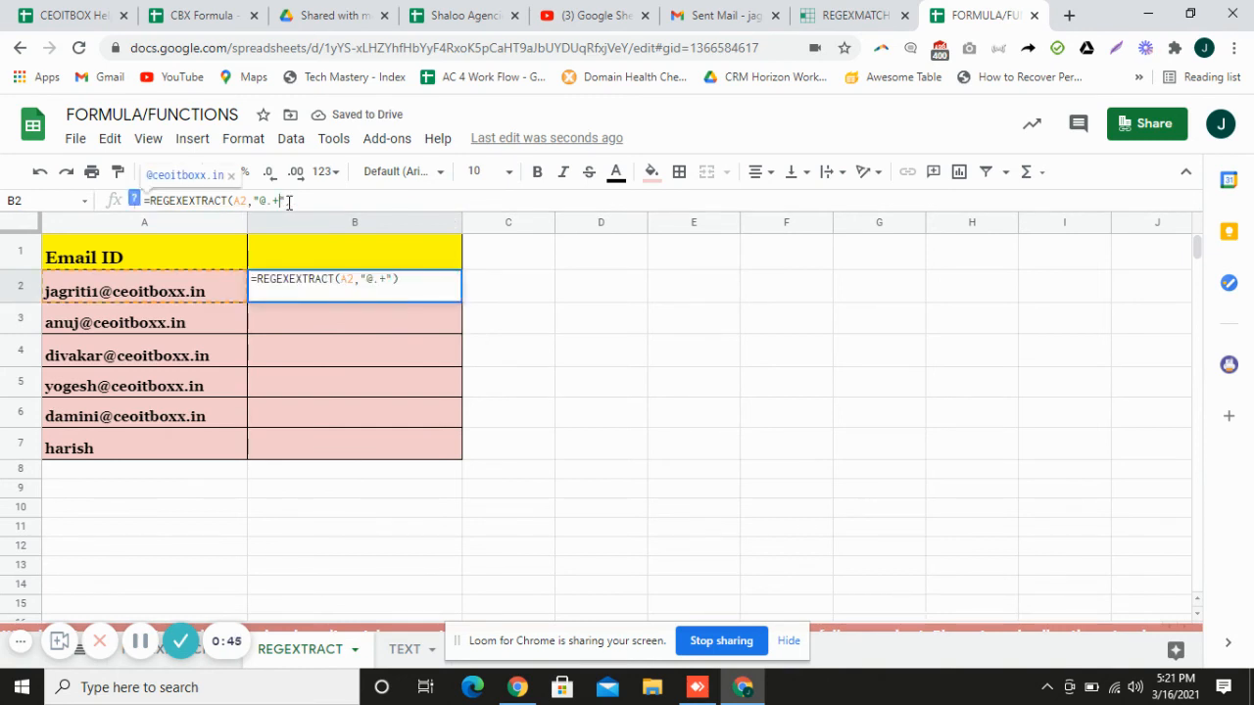
key("Return")
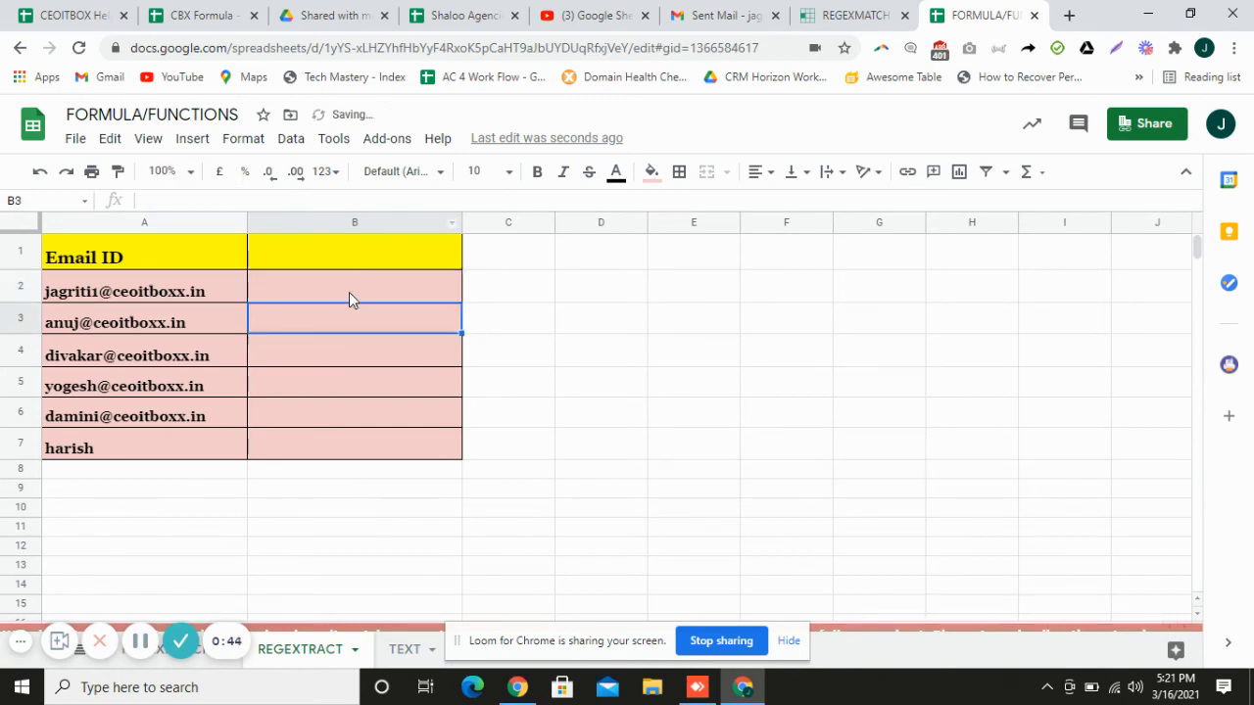
Step: Fill the domain-extracting REGEXEXTRACT formula from B2 down through B7
left_click(341, 292)
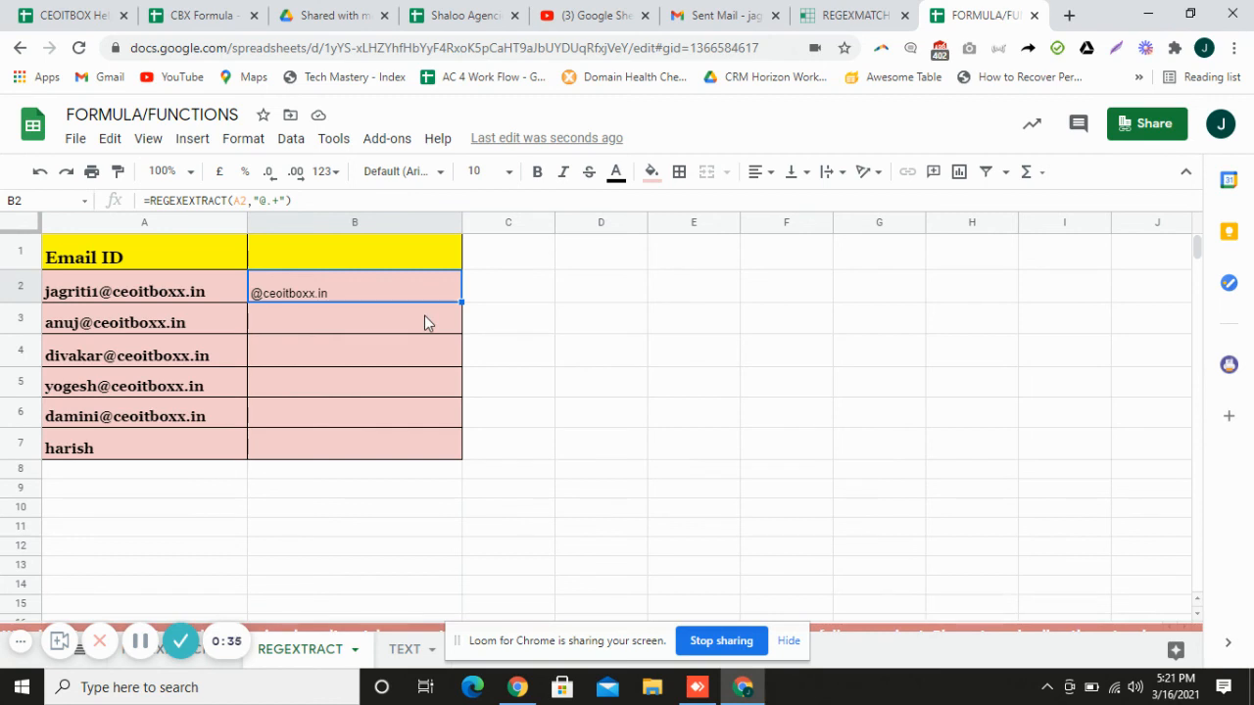
left_click_drag(461, 301, 444, 457)
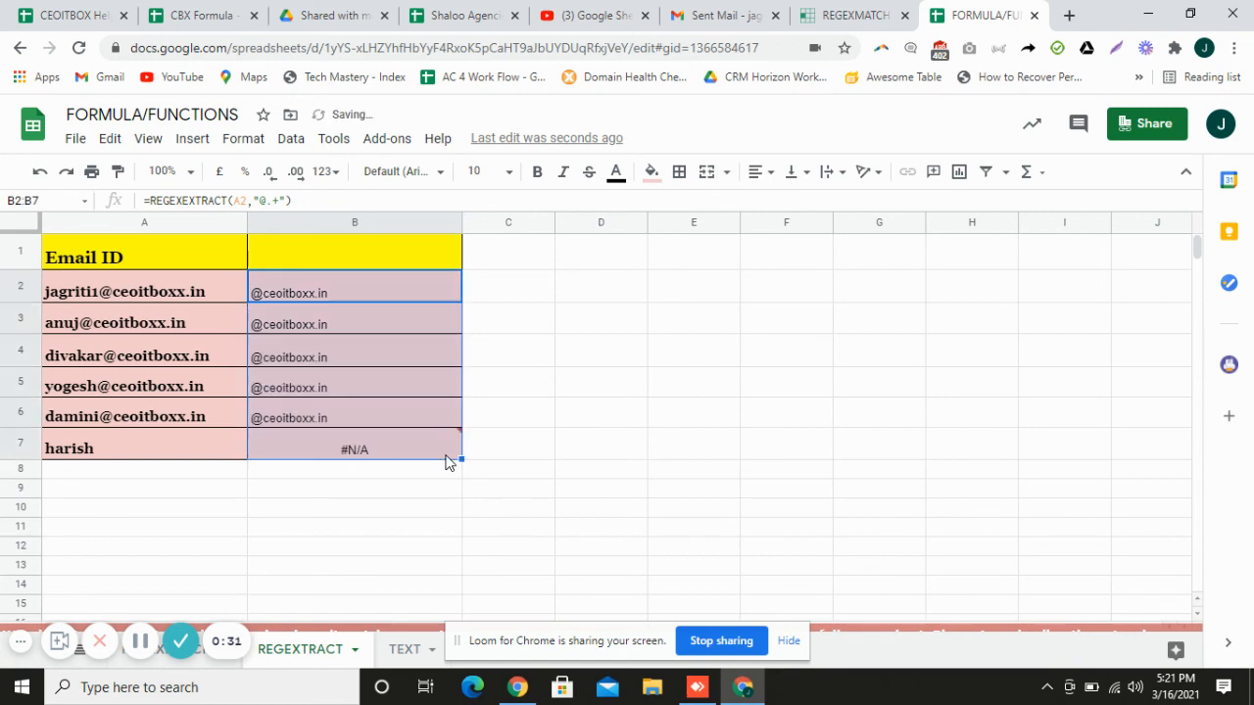
left_click(364, 477)
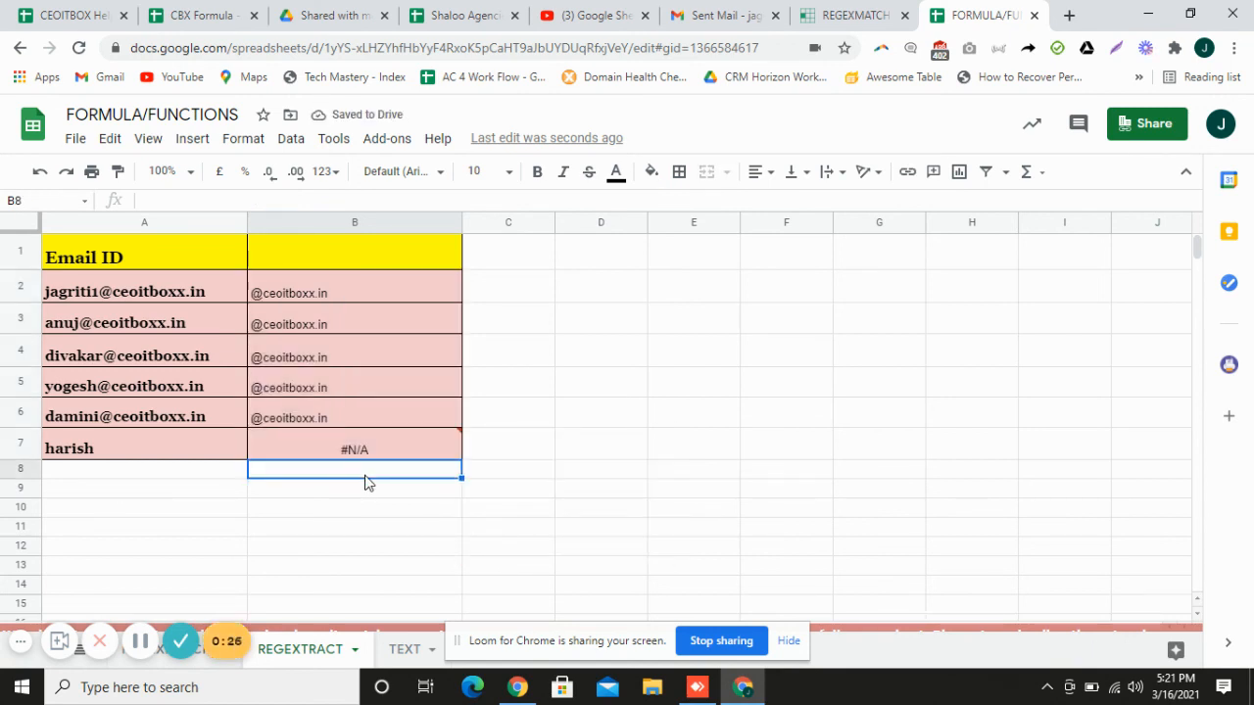
left_click(216, 443)
left_click(236, 199)
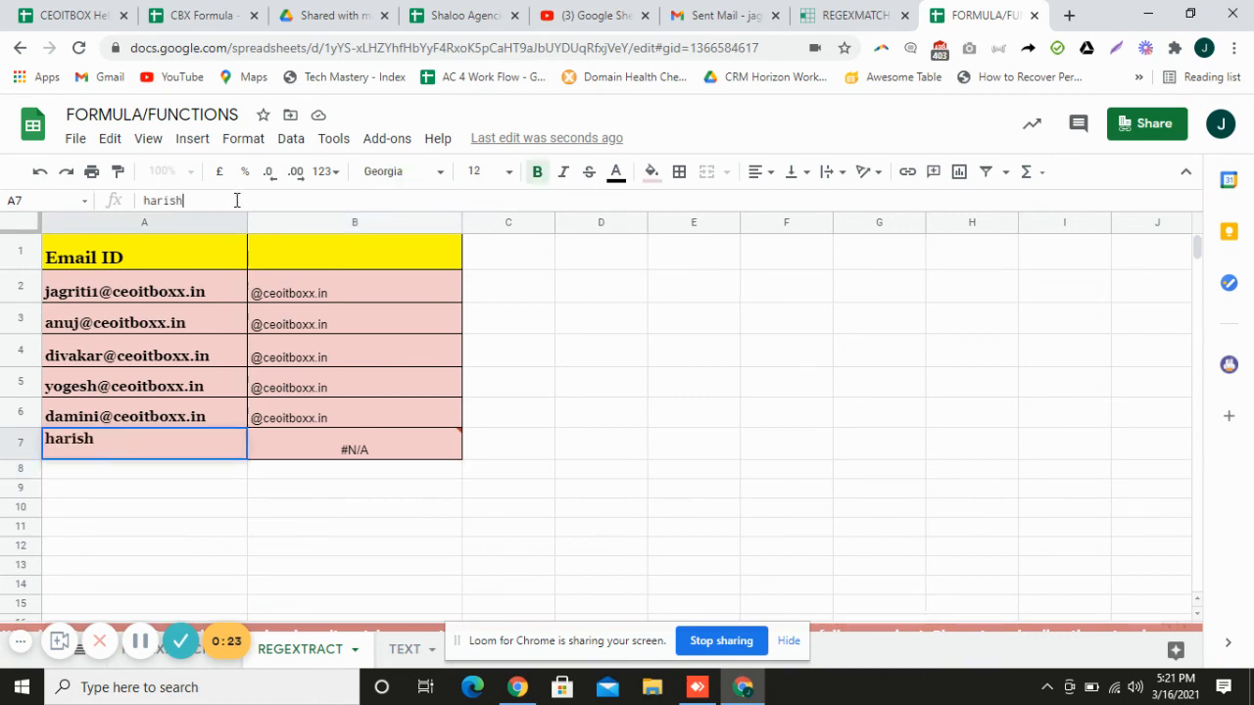
type("@gmail.com")
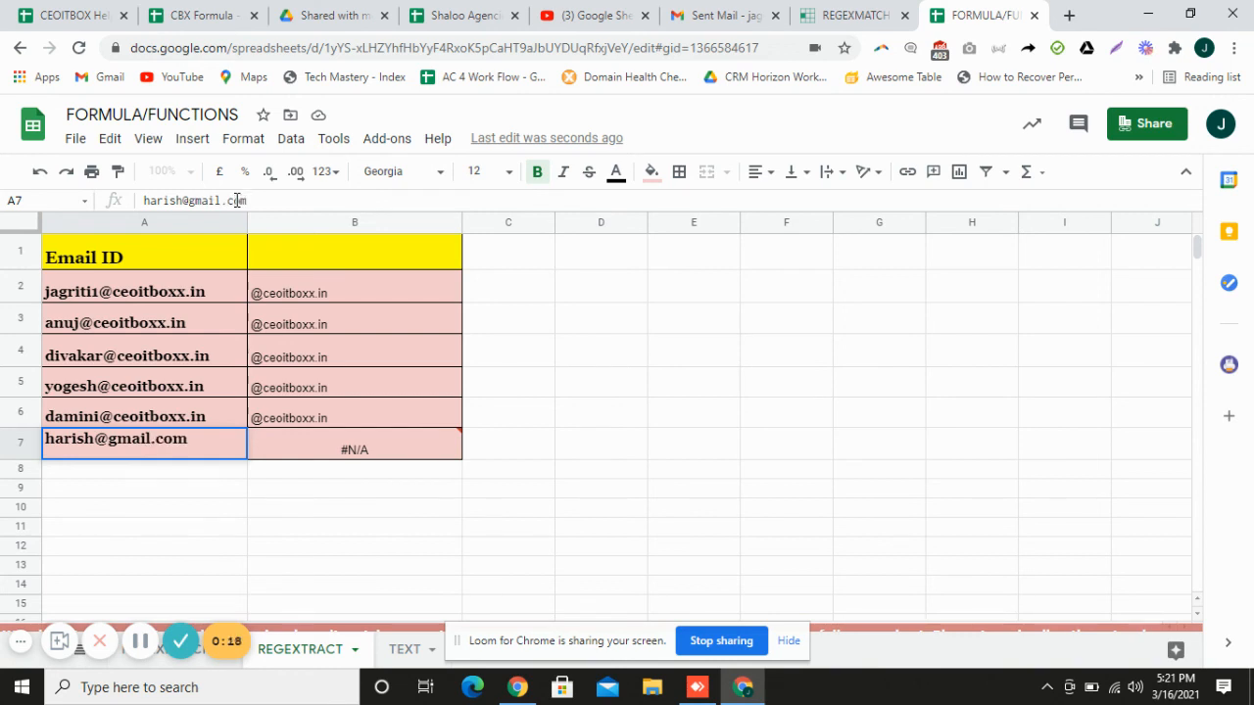
key("Return")
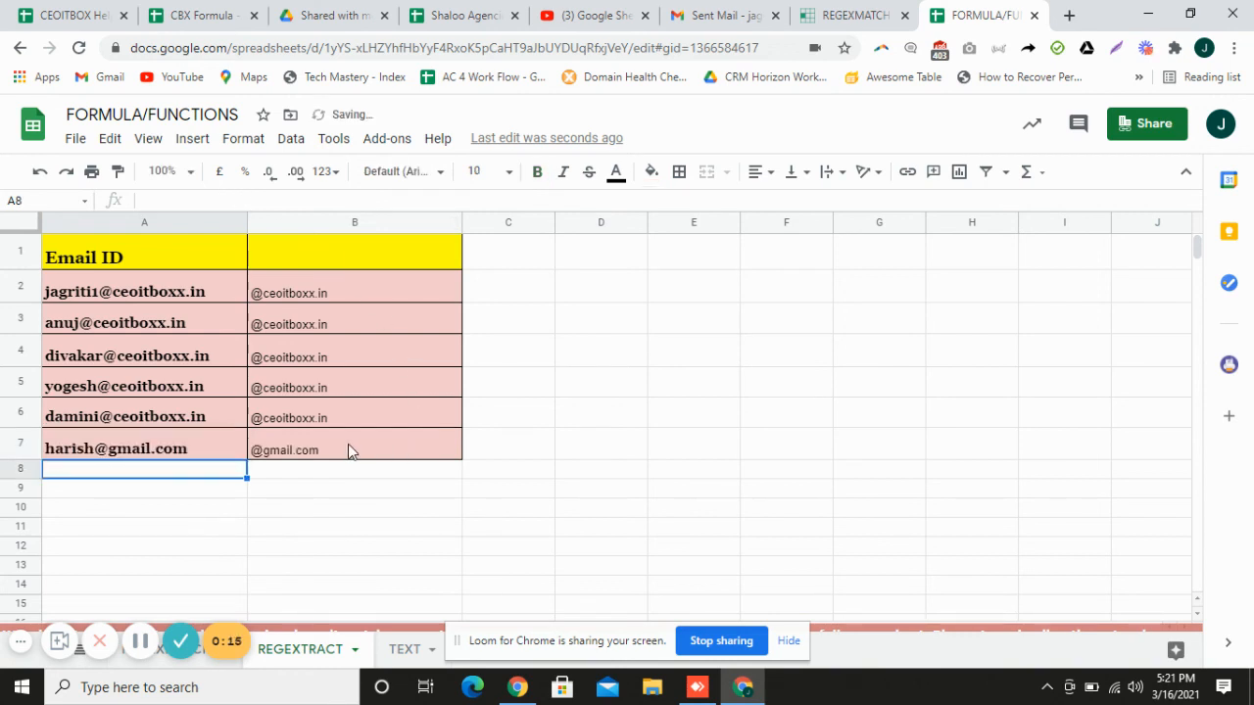
left_click(349, 450)
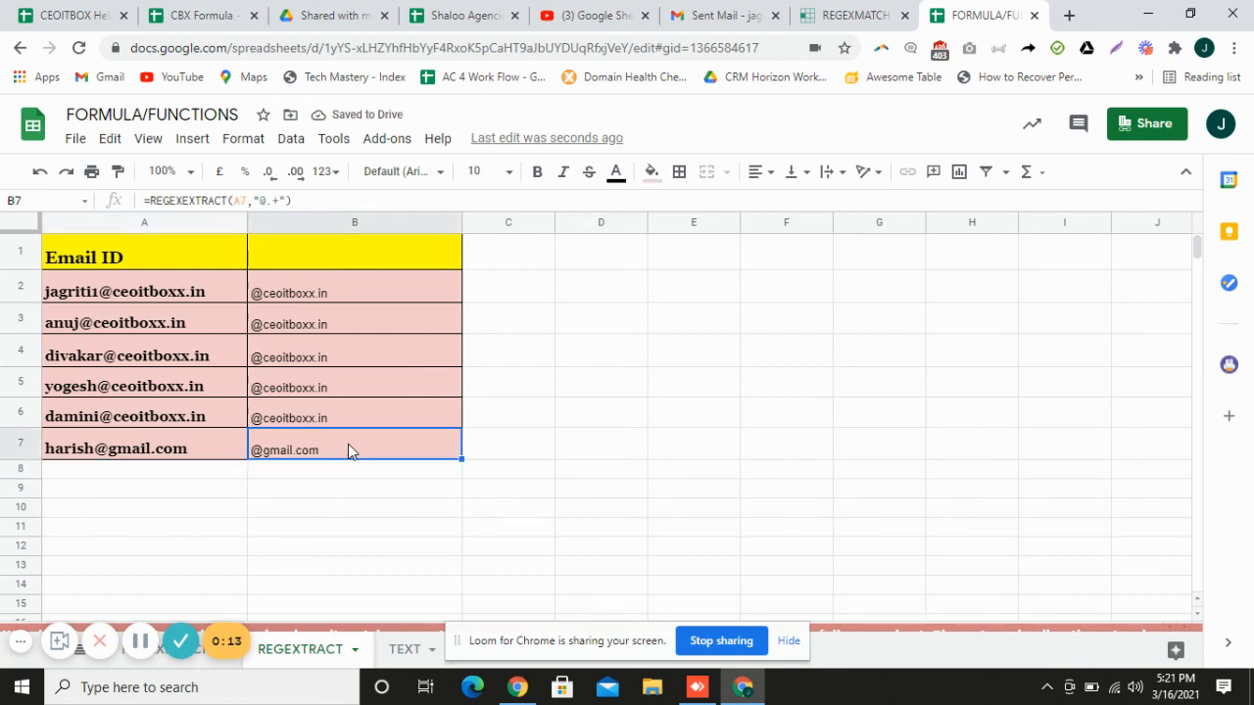